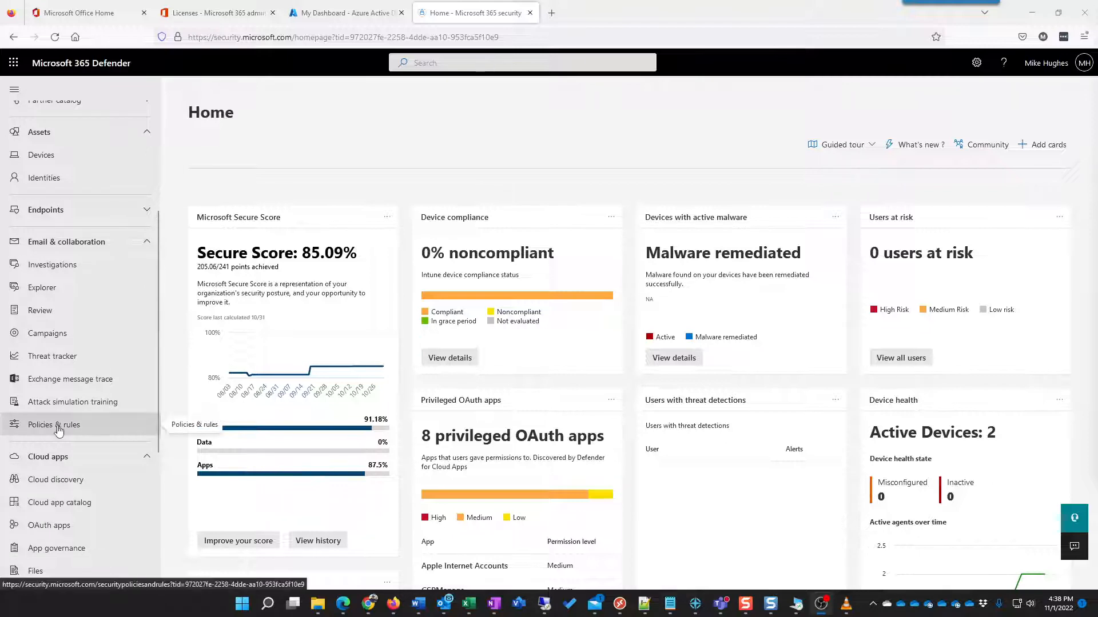
Step: Open the preset security policies from the threat policies under Policies & rules
{"action": "left_click", "coordinate": [57, 429]}
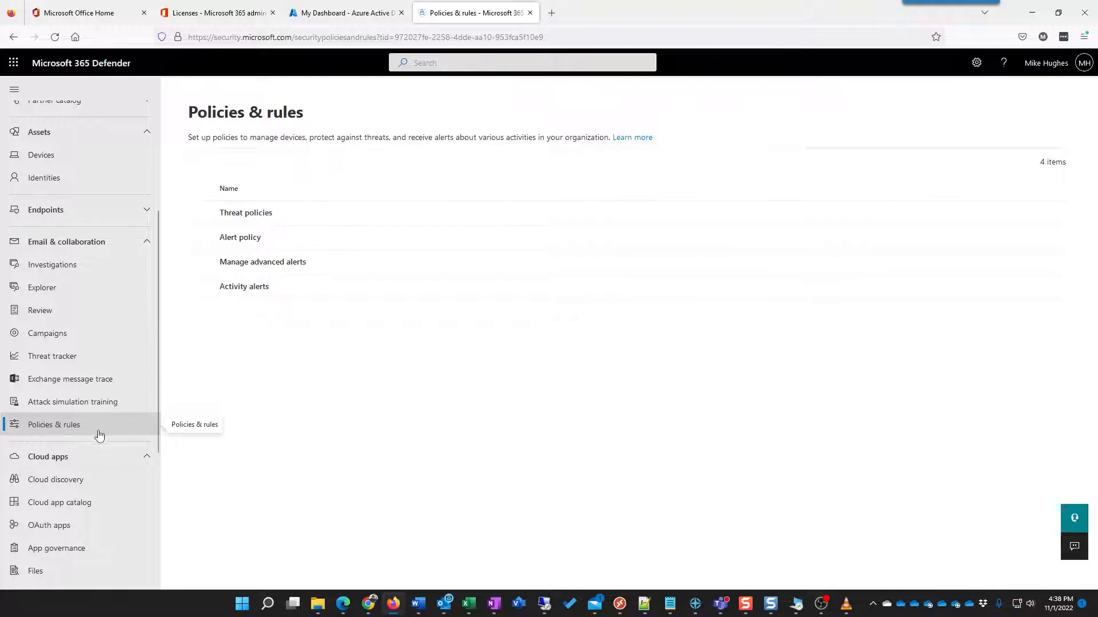
{"action": "left_click", "coordinate": [243, 216]}
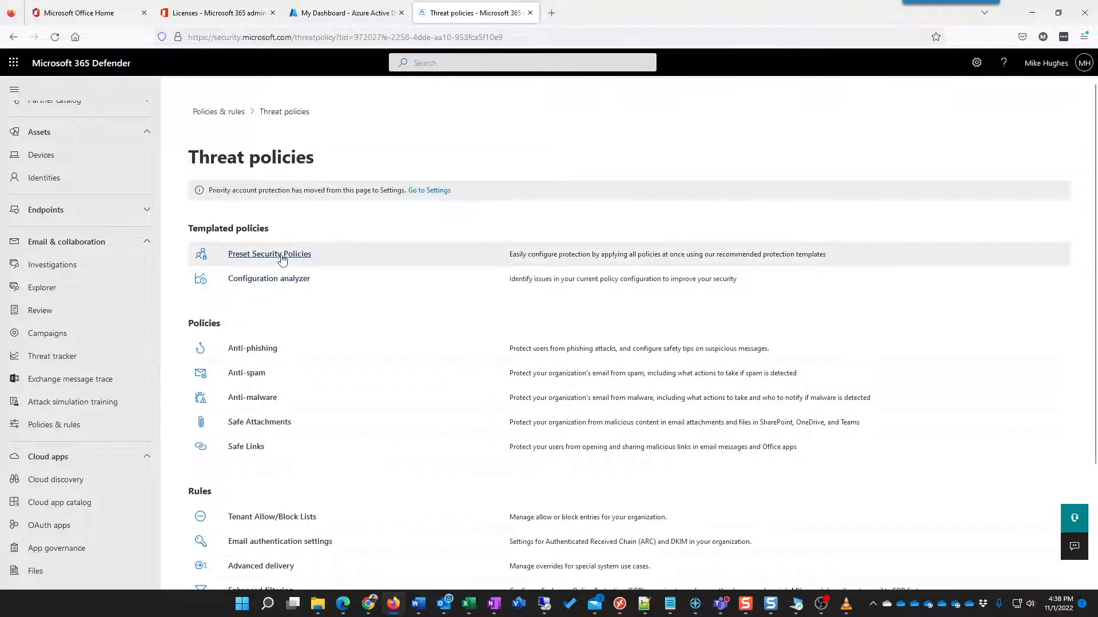
{"action": "left_click", "coordinate": [282, 255]}
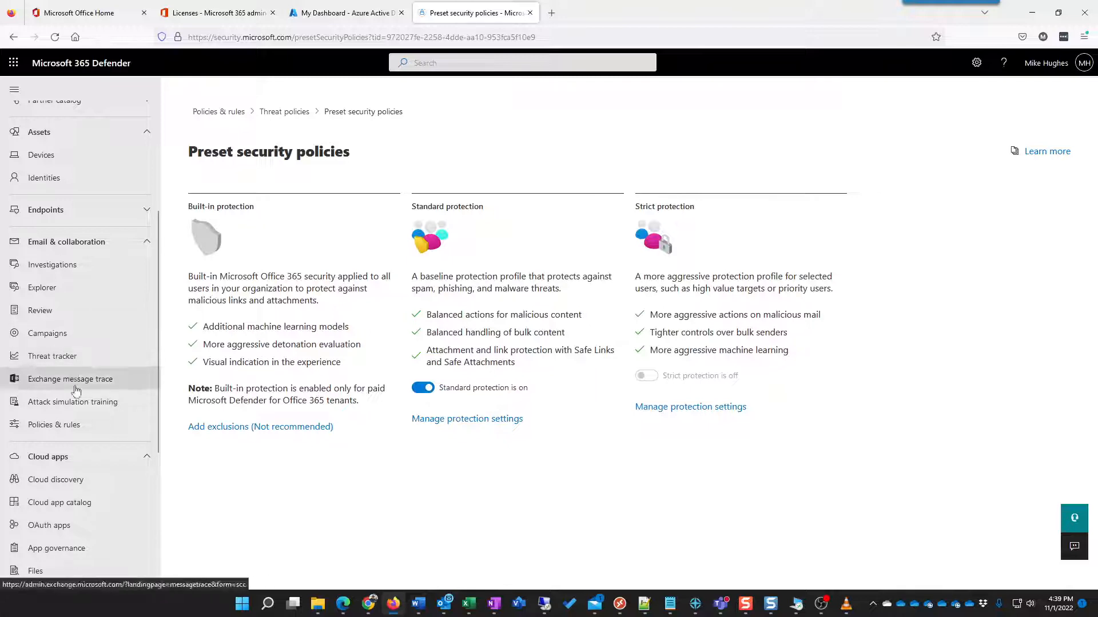
Step: Return to the threat policies and open the Quarantine policies page in the Rules section
{"action": "left_click", "coordinate": [285, 112]}
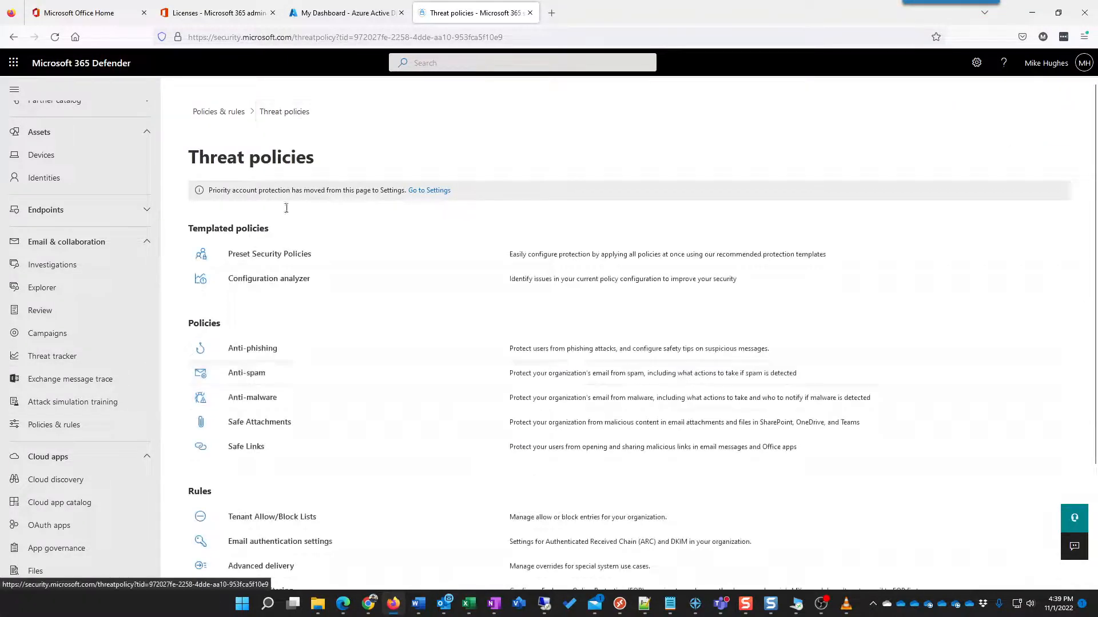
{"action": "scroll", "coordinate": [323, 382], "scroll_direction": "down", "scroll_amount": 1}
{"action": "scroll", "coordinate": [323, 382], "scroll_direction": "down", "scroll_amount": 2}
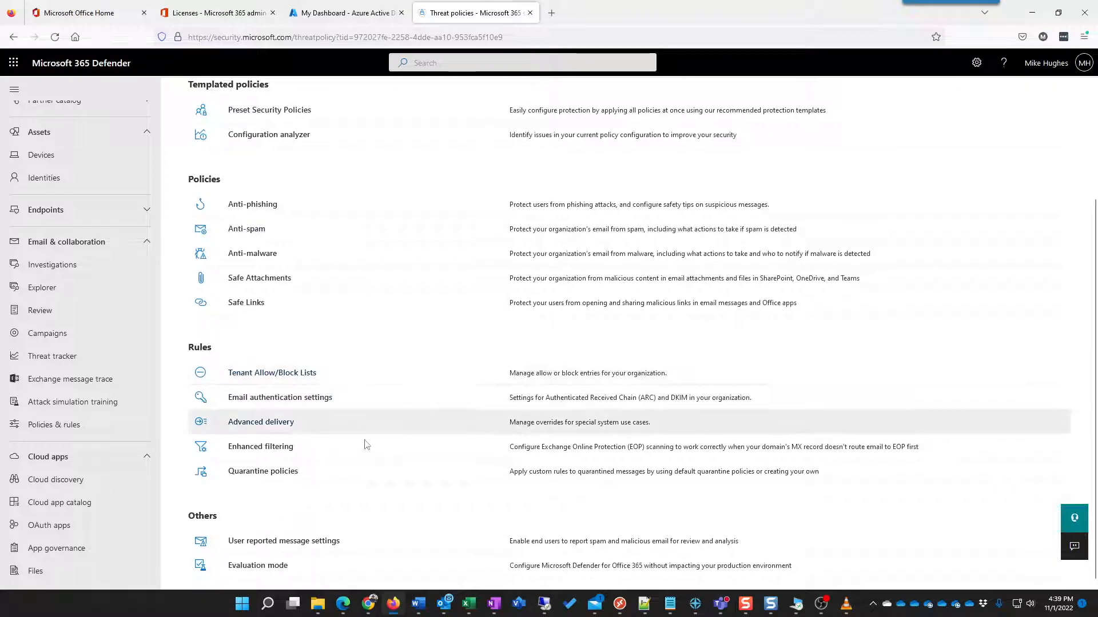
{"action": "left_click", "coordinate": [280, 473]}
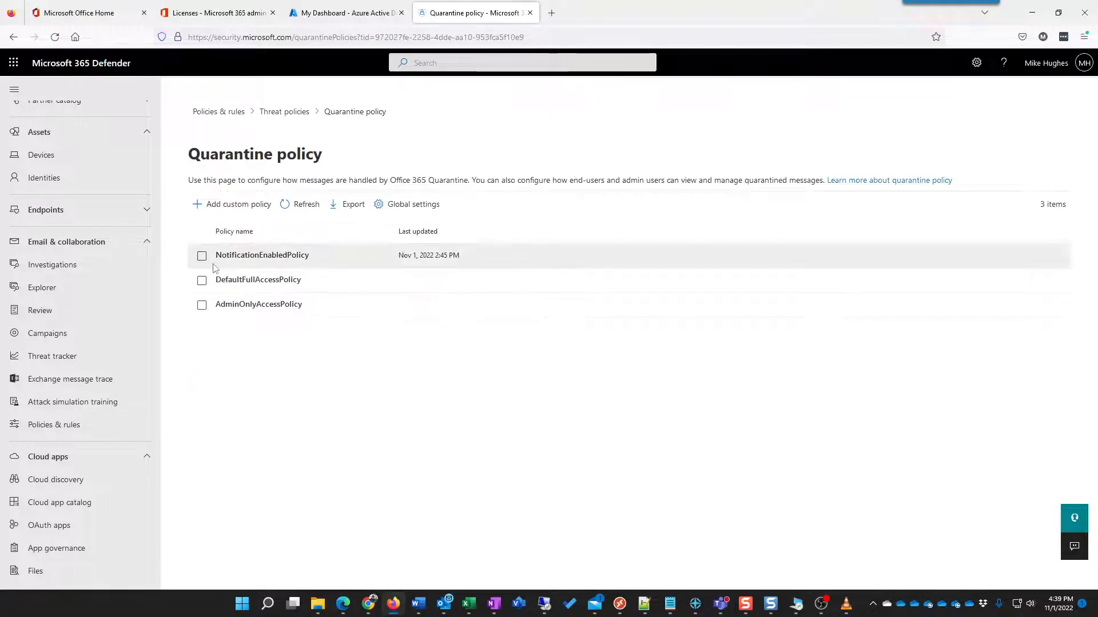
Step: Edit NotificationEnabledPolicy, keeping specific access with Delete, Preview and Block sender allowed and quarantine notification enabled, and submit it
{"action": "left_click", "coordinate": [202, 259]}
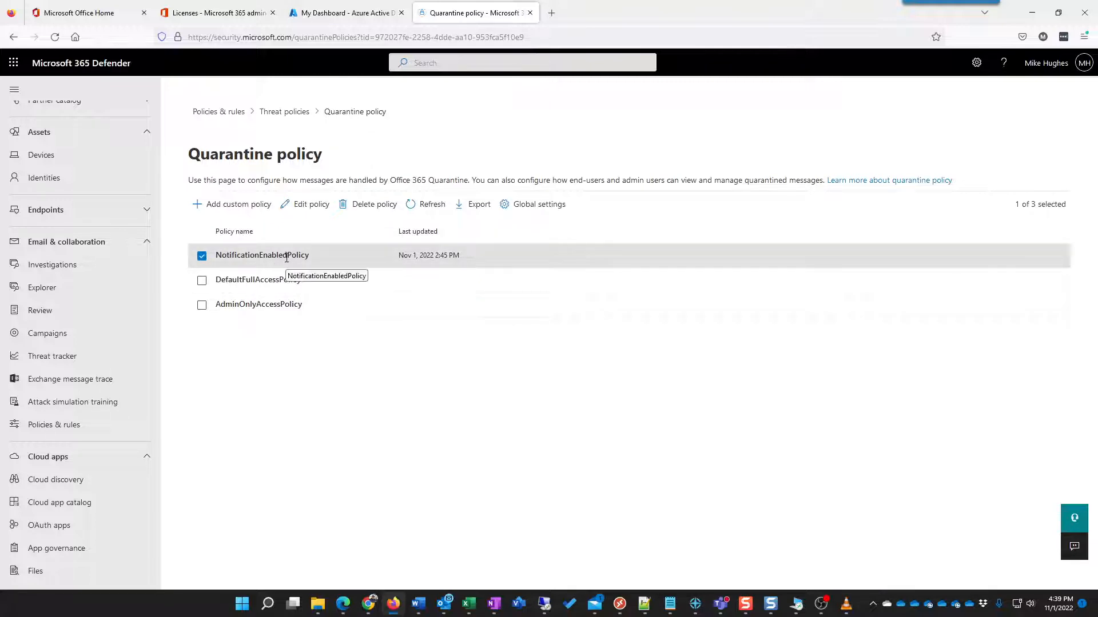
{"action": "left_click", "coordinate": [315, 205]}
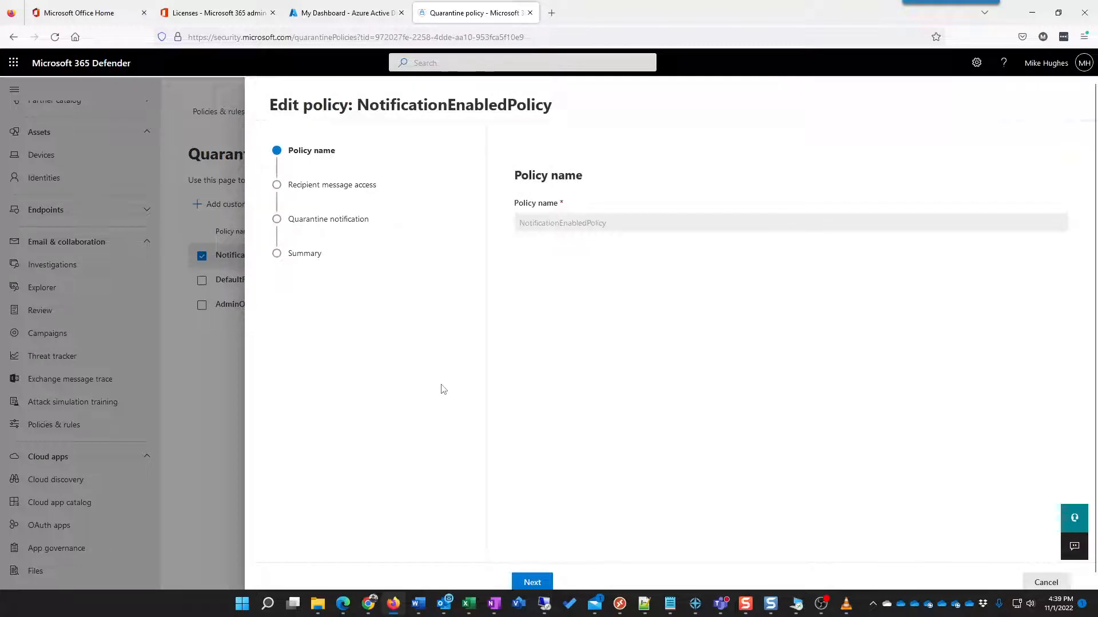
{"action": "left_click", "coordinate": [534, 583]}
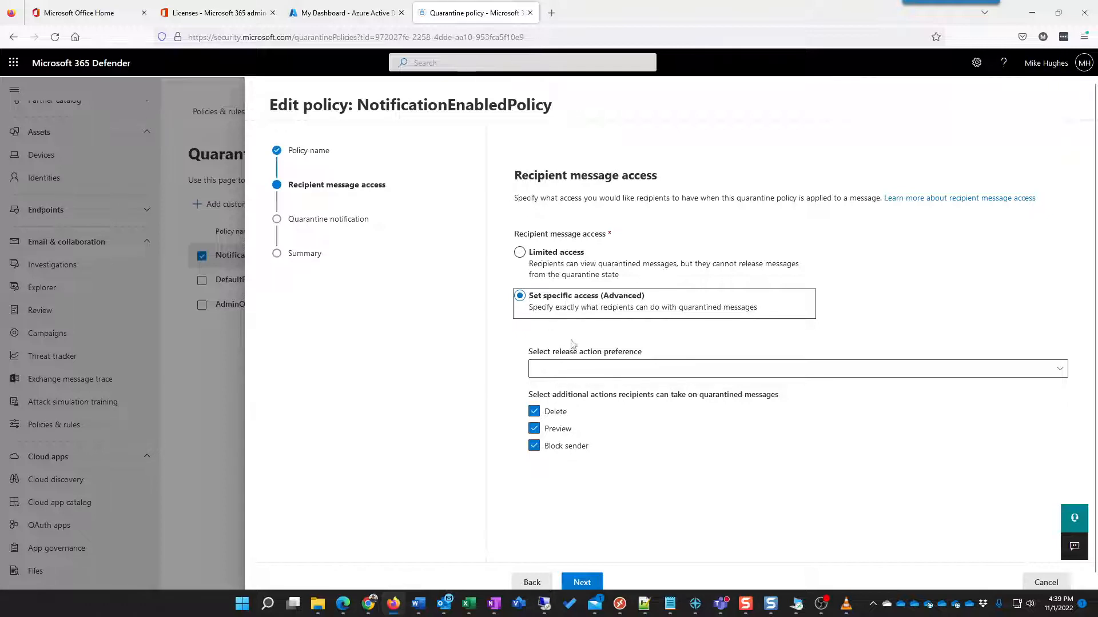
{"action": "left_click", "coordinate": [581, 582]}
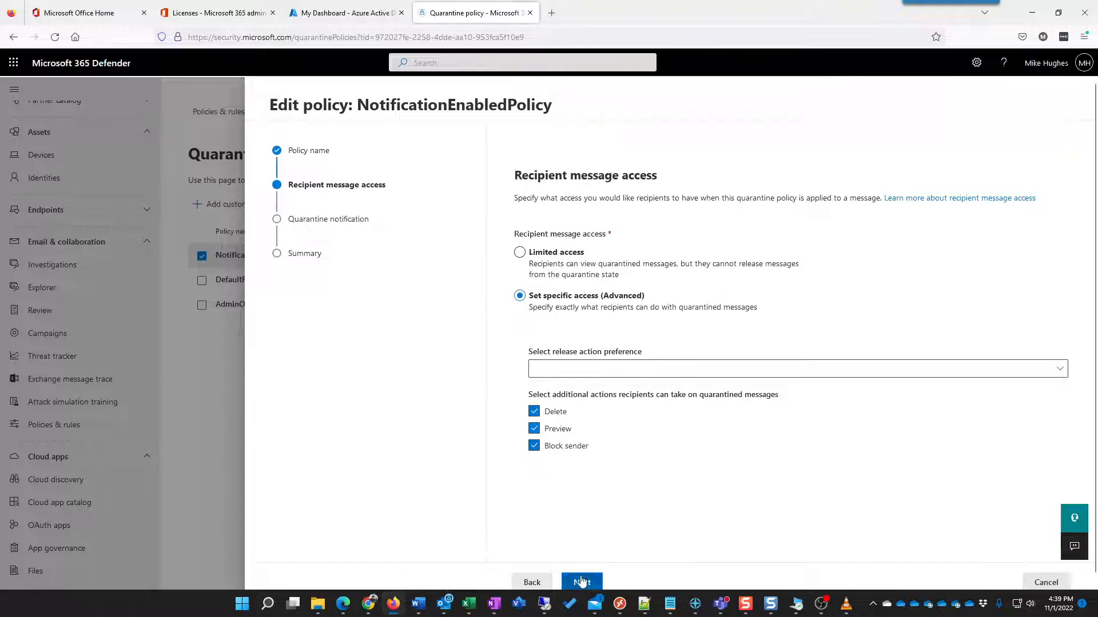
{"action": "left_click", "coordinate": [582, 582]}
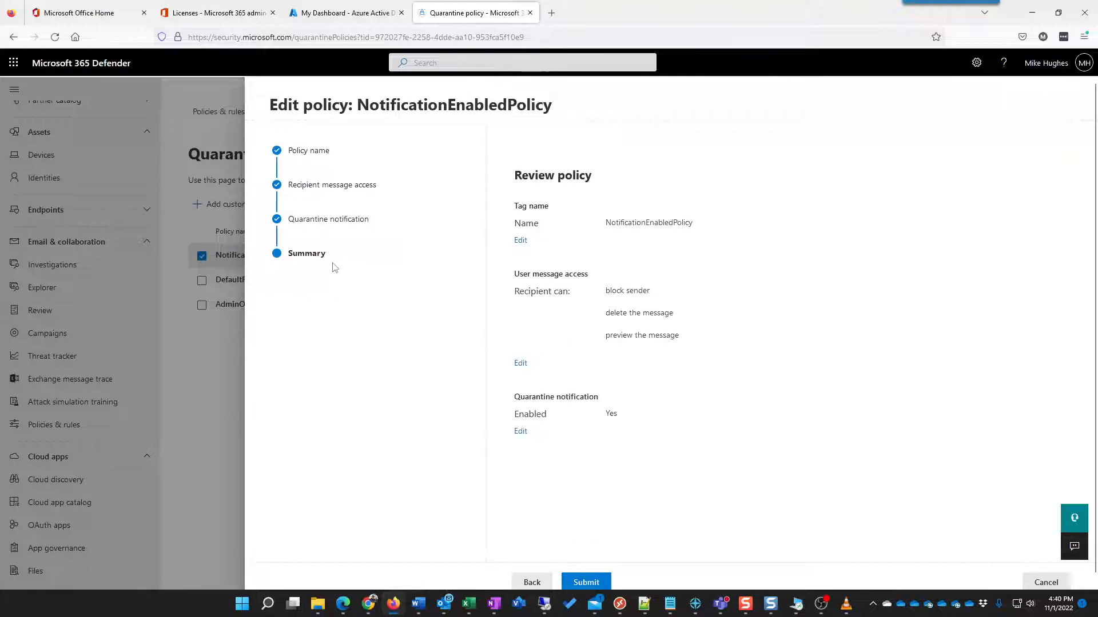
{"action": "left_click", "coordinate": [587, 581]}
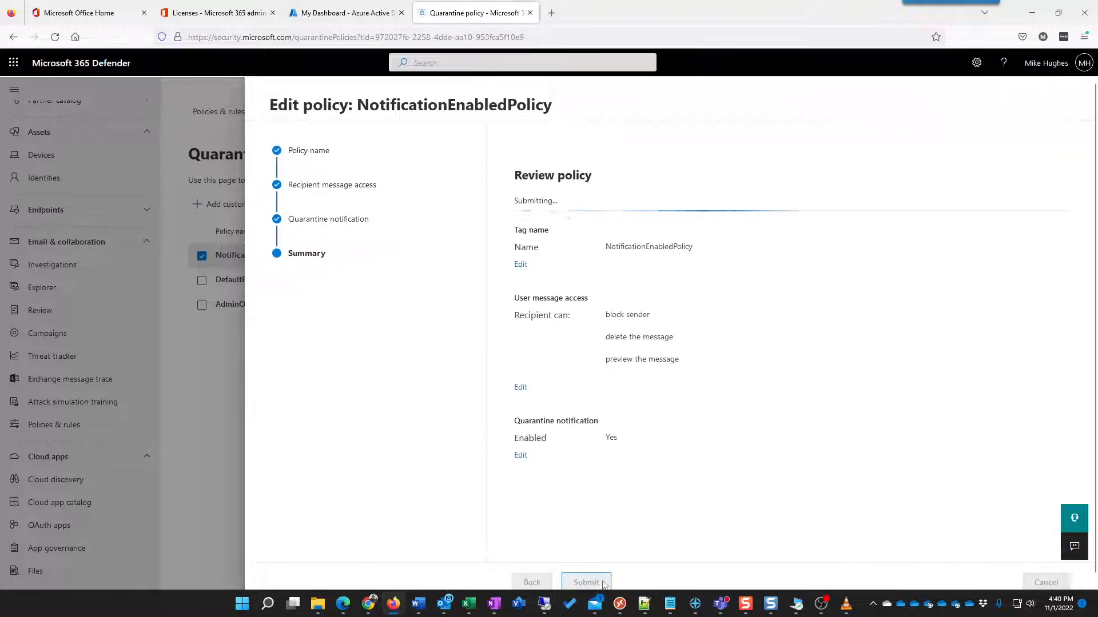
{"action": "left_click", "coordinate": [536, 582]}
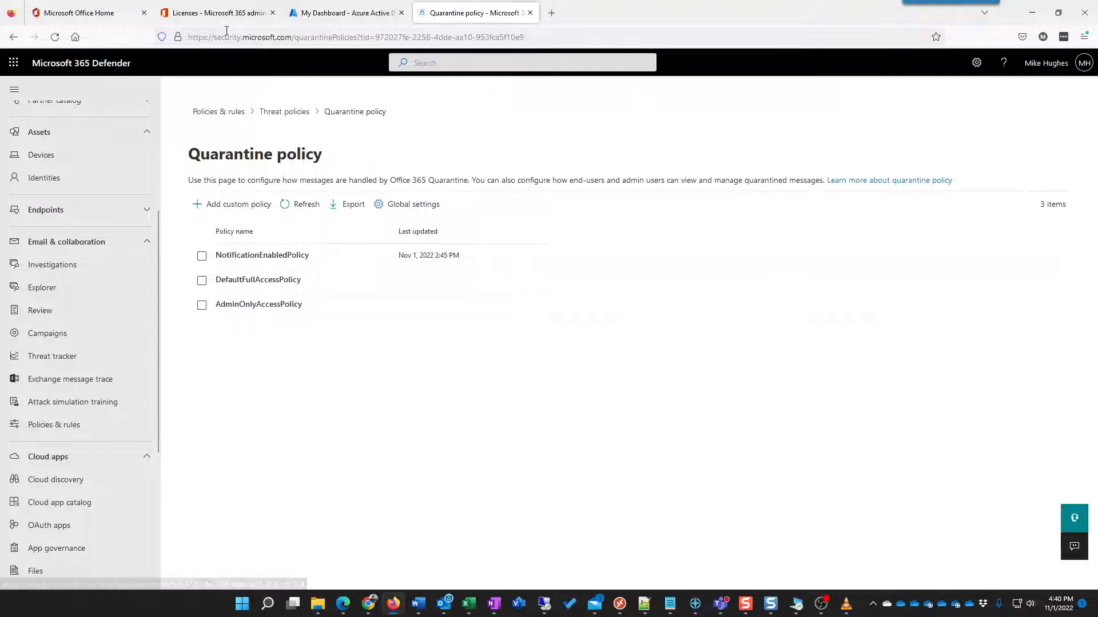
Step: Look at the Licenses page of the Microsoft 365 admin center and the Azure Active Directory dashboard, and return to Microsoft 365 Defender
{"action": "left_click", "coordinate": [220, 13]}
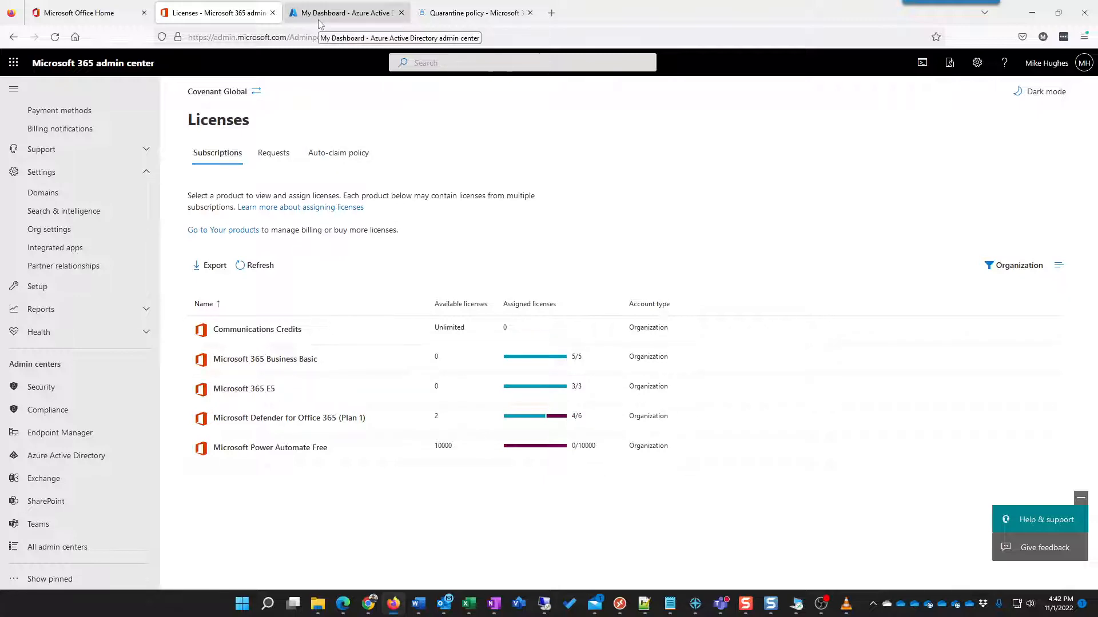
{"action": "left_click", "coordinate": [359, 21]}
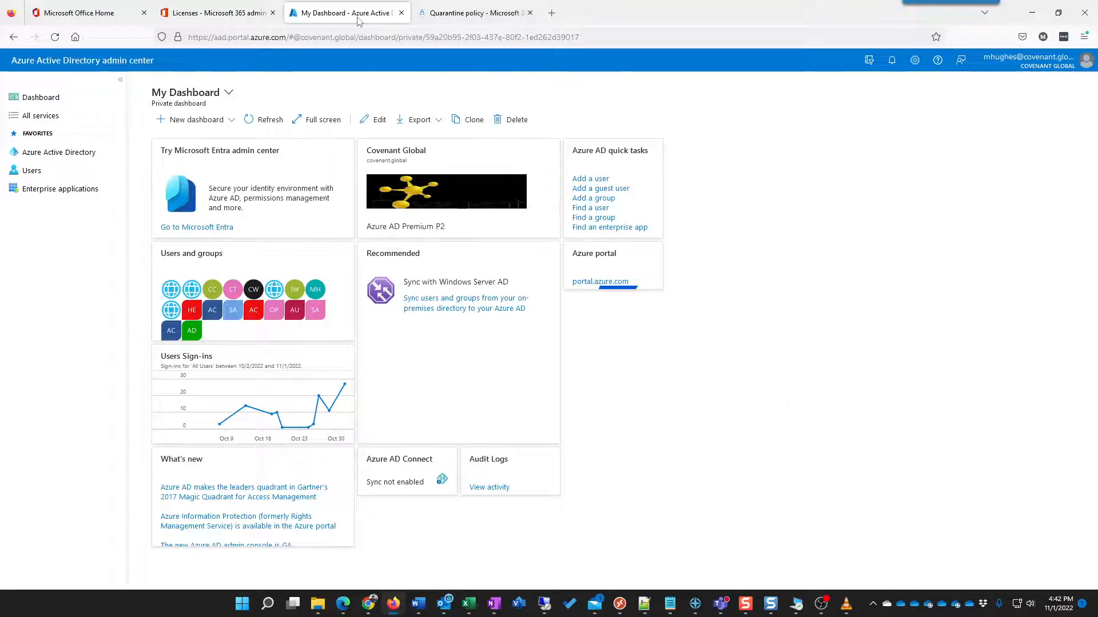
{"action": "left_click", "coordinate": [475, 12]}
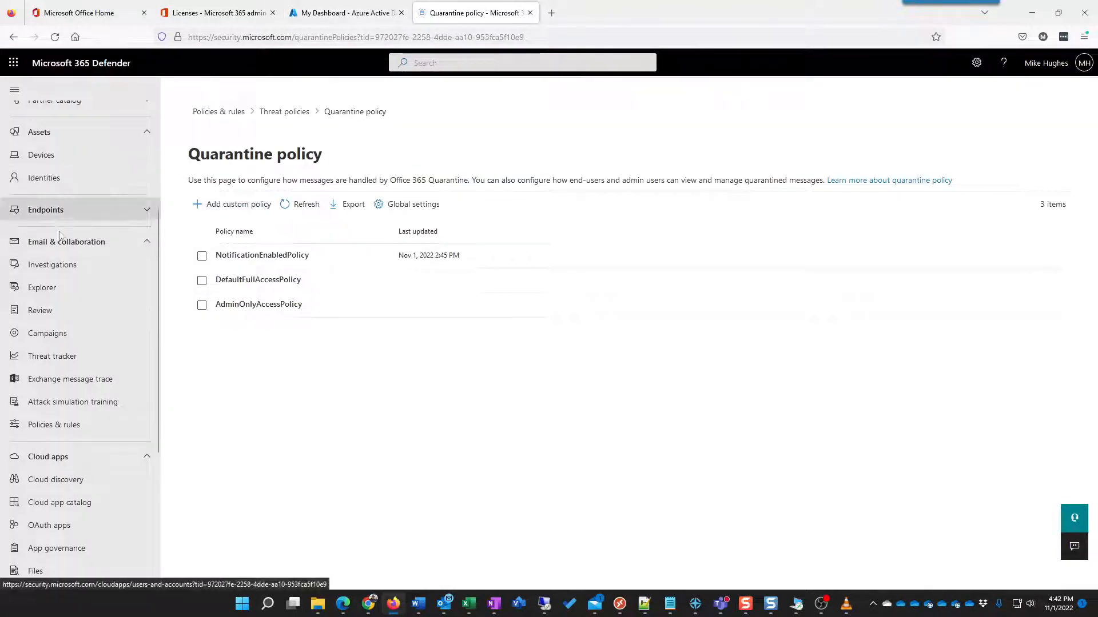
Step: Go to the Defender home page and examine the Microsoft Secure Score card and the other overview cards
{"action": "scroll", "coordinate": [86, 286], "scroll_direction": "up", "scroll_amount": 3}
{"action": "left_click", "coordinate": [51, 113]}
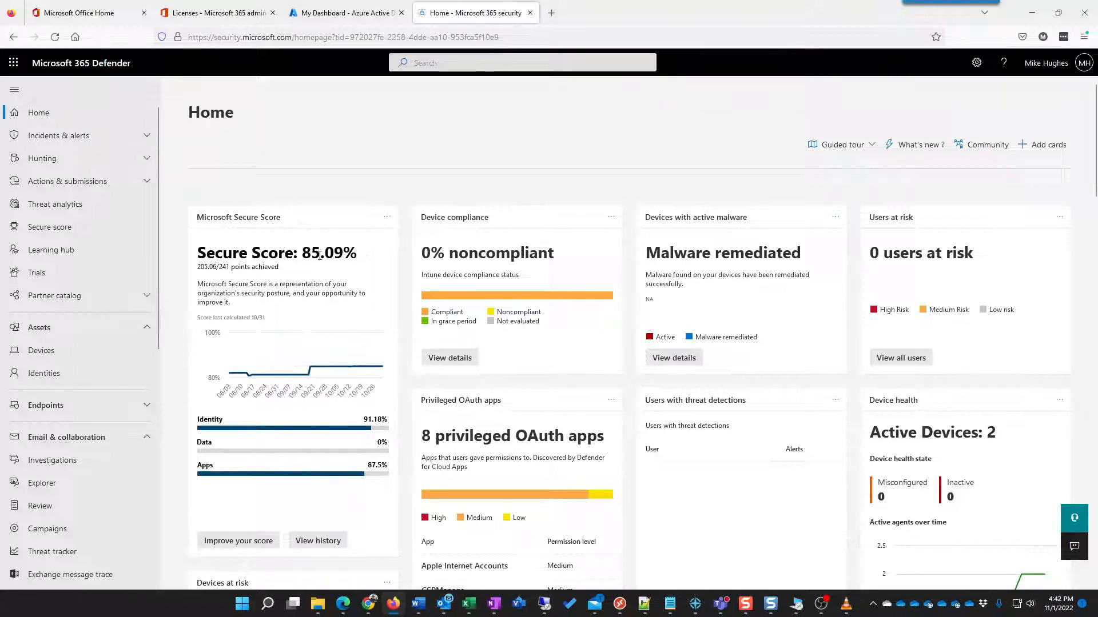
{"action": "left_click_drag", "start_coordinate": [368, 261], "coordinate": [320, 320]}
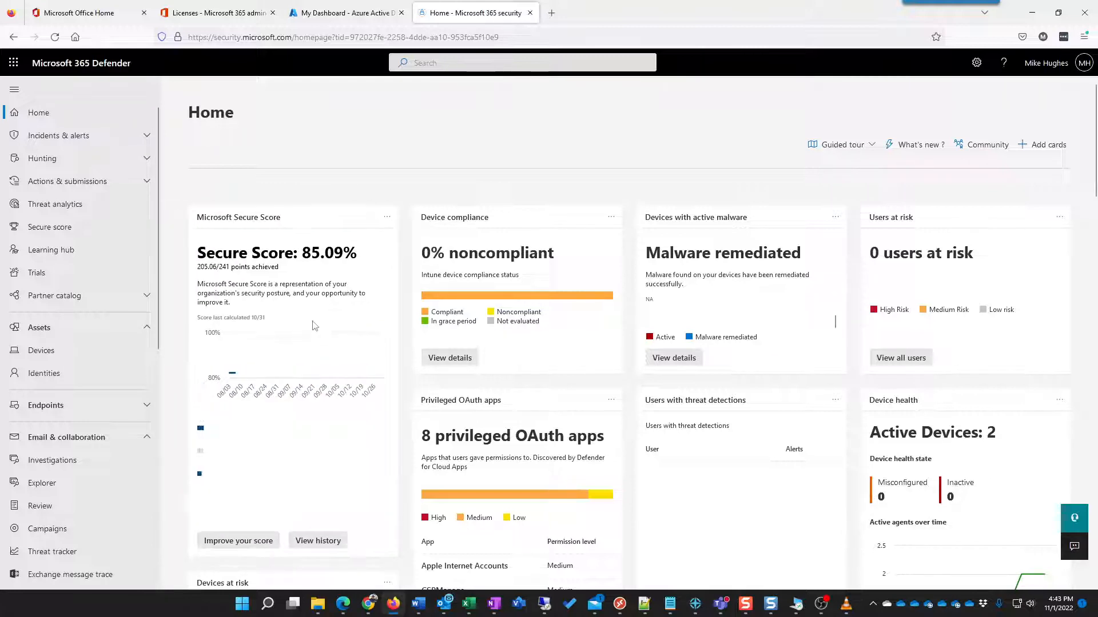
{"action": "scroll", "coordinate": [297, 354], "scroll_direction": "down", "scroll_amount": 3}
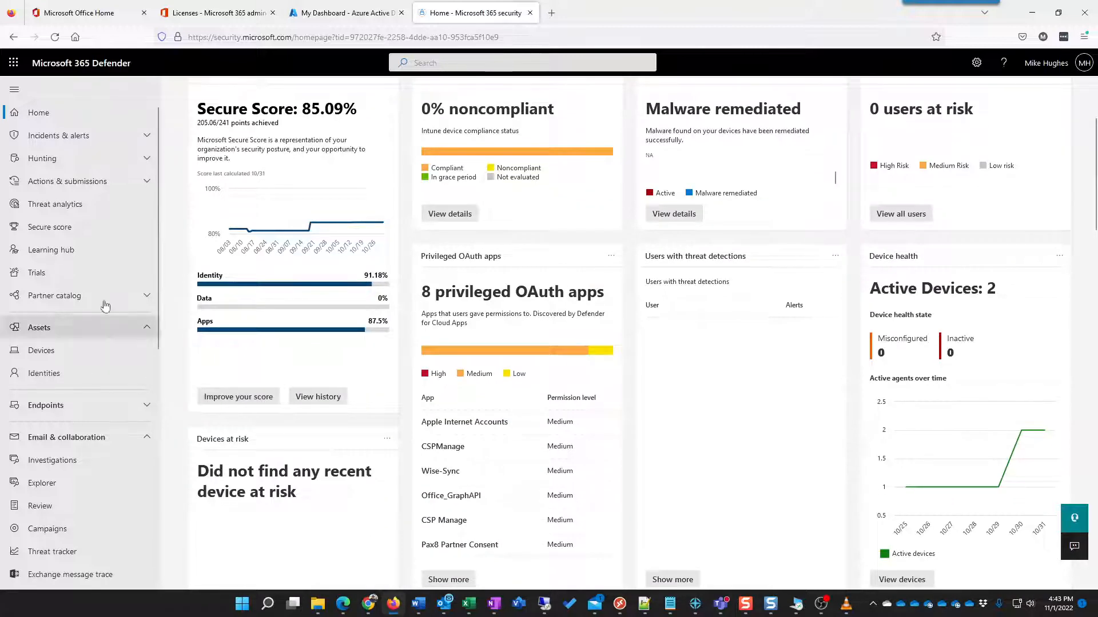
Step: Open Preset Security Policies through Policies & rules and the threat policies
{"action": "scroll", "coordinate": [118, 292], "scroll_direction": "down", "scroll_amount": 3}
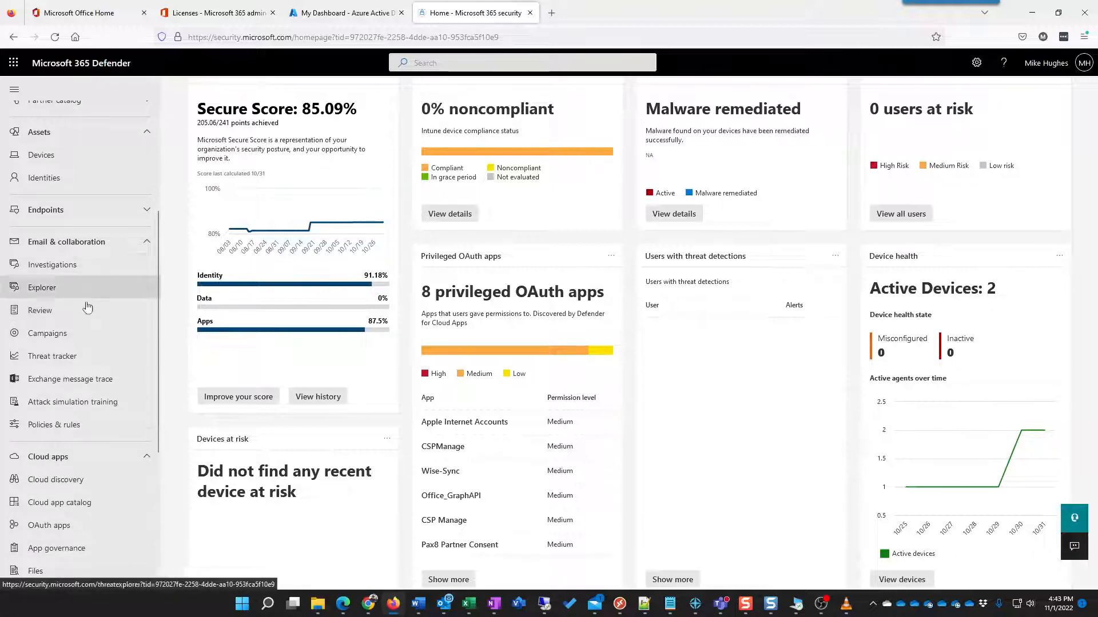
{"action": "left_click", "coordinate": [91, 428]}
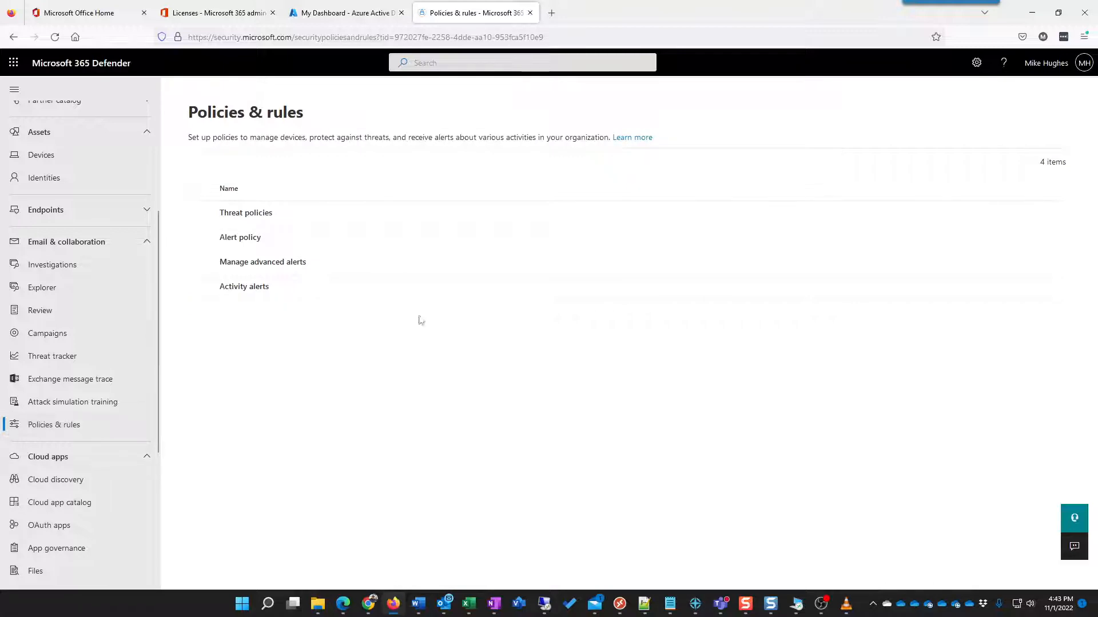
{"action": "left_click", "coordinate": [243, 219]}
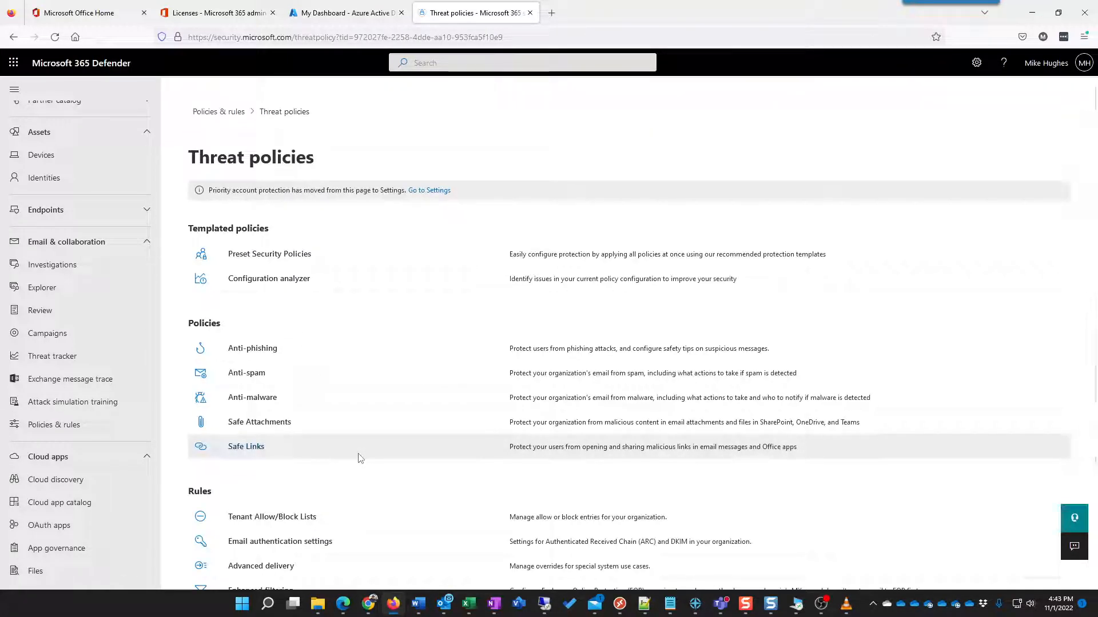
{"action": "left_click", "coordinate": [260, 255]}
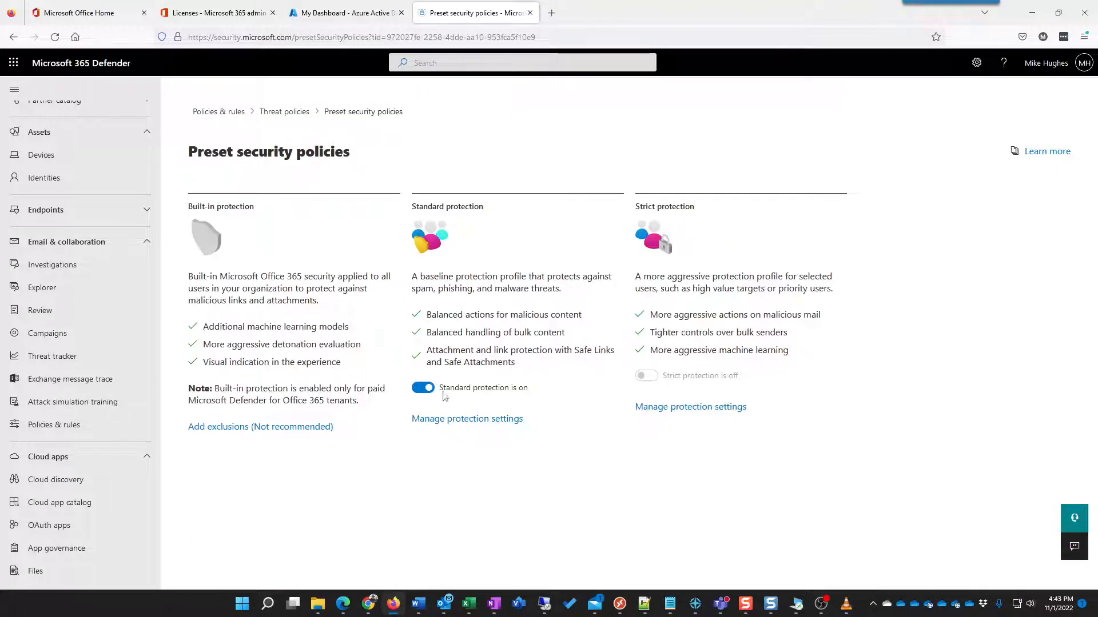
Step: Open the Standard protection settings and keep Exchange Online Protection applied to specific recipients in the covenant.global domain
{"action": "left_click", "coordinate": [465, 419]}
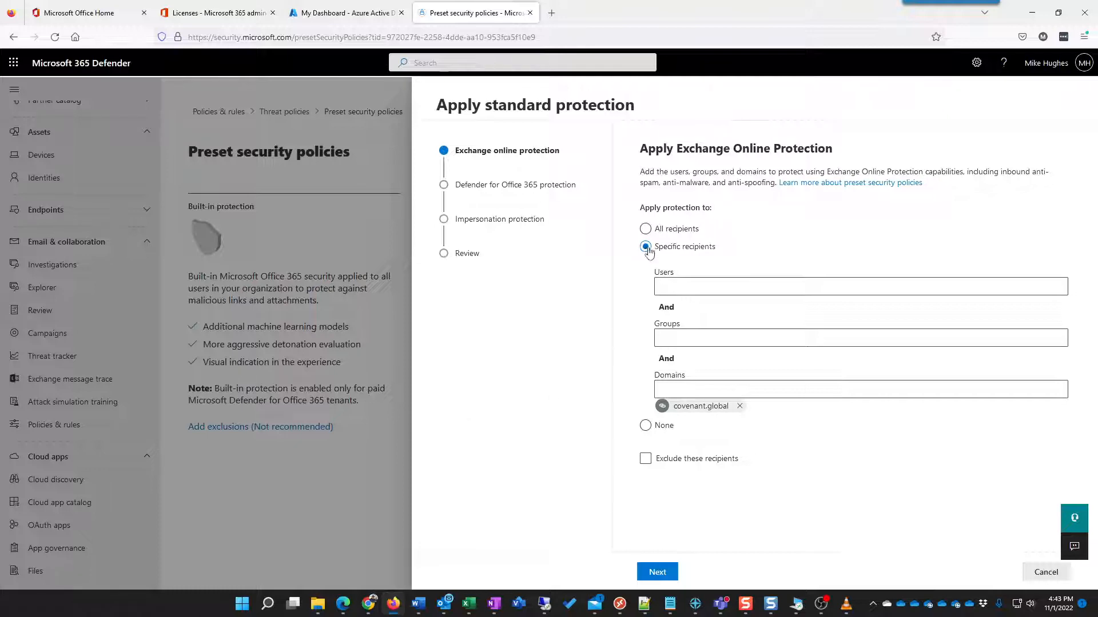
{"action": "left_click", "coordinate": [645, 229]}
{"action": "left_click", "coordinate": [657, 573]}
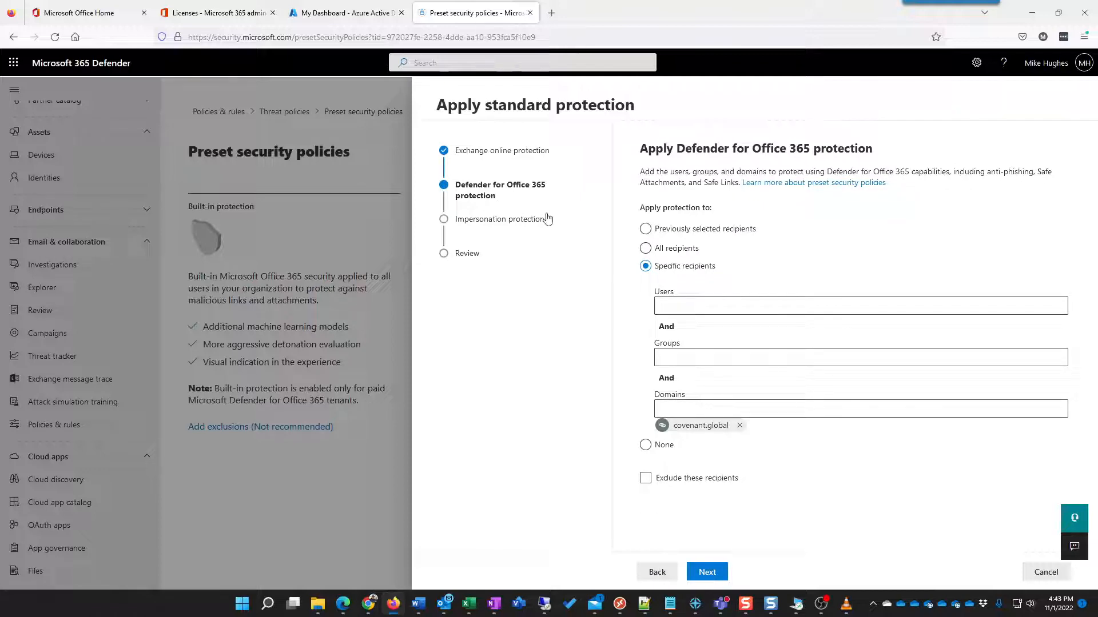
{"action": "left_click", "coordinate": [656, 572]}
{"action": "left_click_drag", "start_coordinate": [833, 149], "coordinate": [677, 149]}
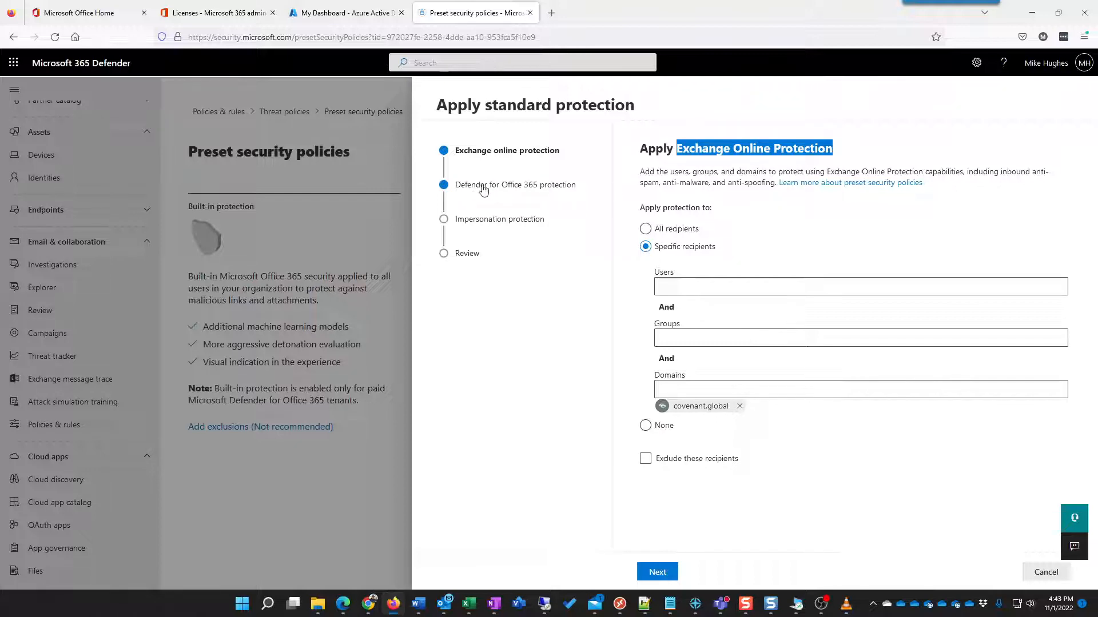
{"action": "left_click", "coordinate": [657, 572]}
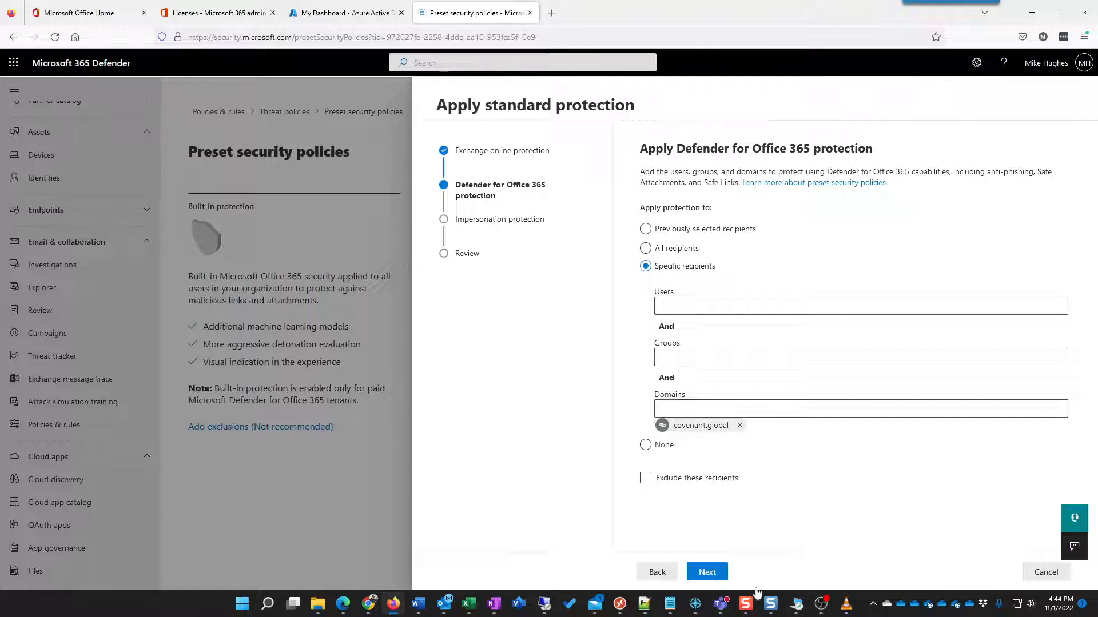
Step: Keep Defender for Office 365 protection on the covenant.global domain, leave the impersonation and trusted sender lists empty, and apply the standard protection
{"action": "left_click", "coordinate": [706, 573]}
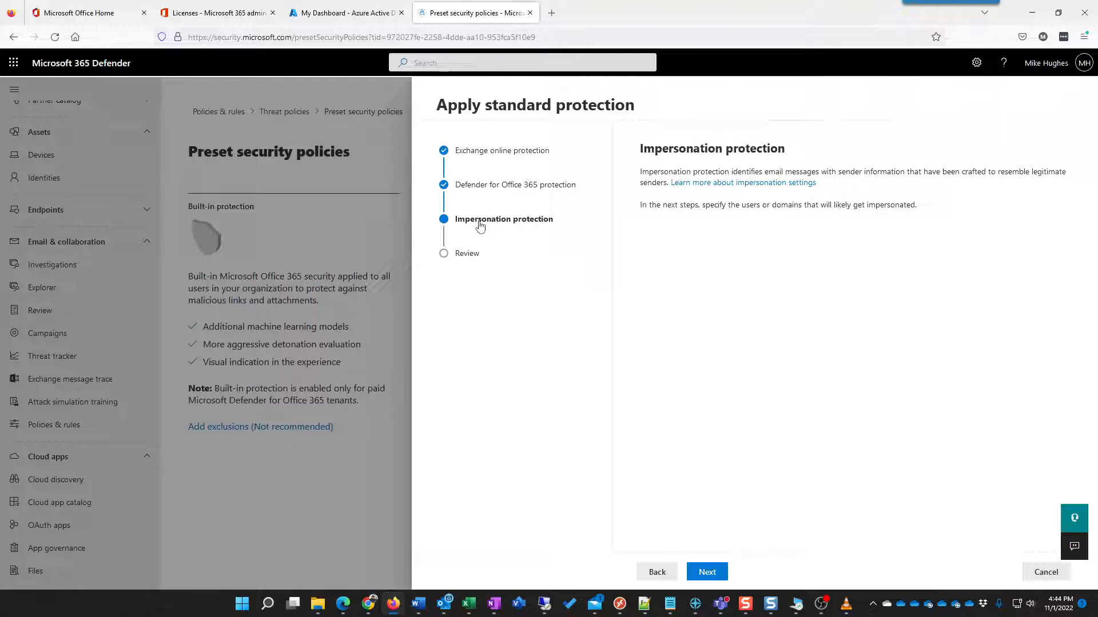
{"action": "left_click", "coordinate": [713, 574]}
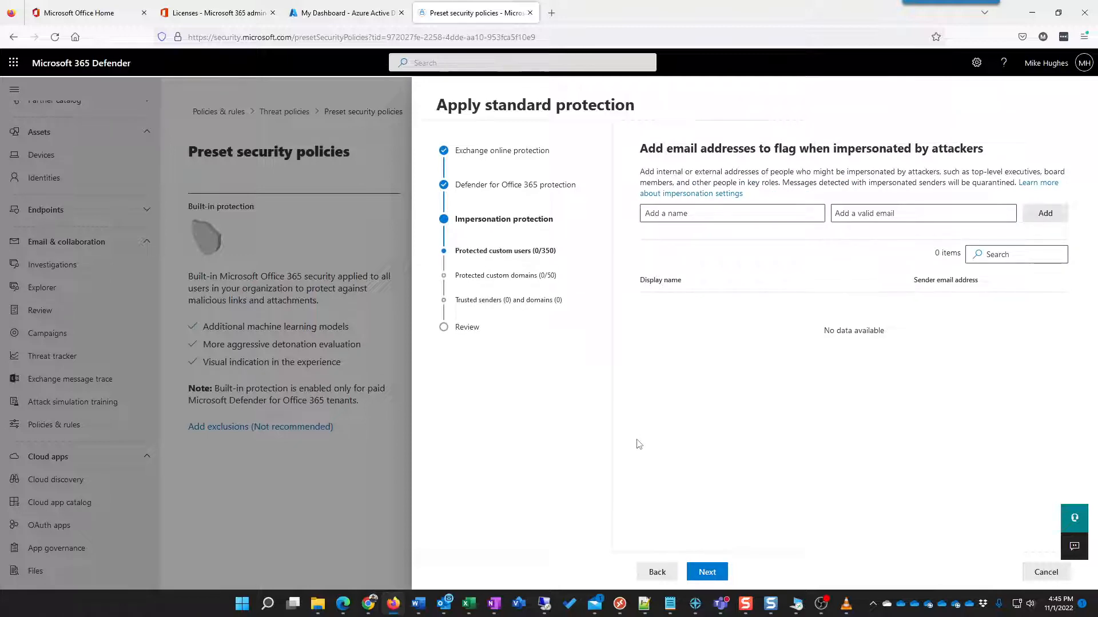
{"action": "left_click", "coordinate": [709, 572]}
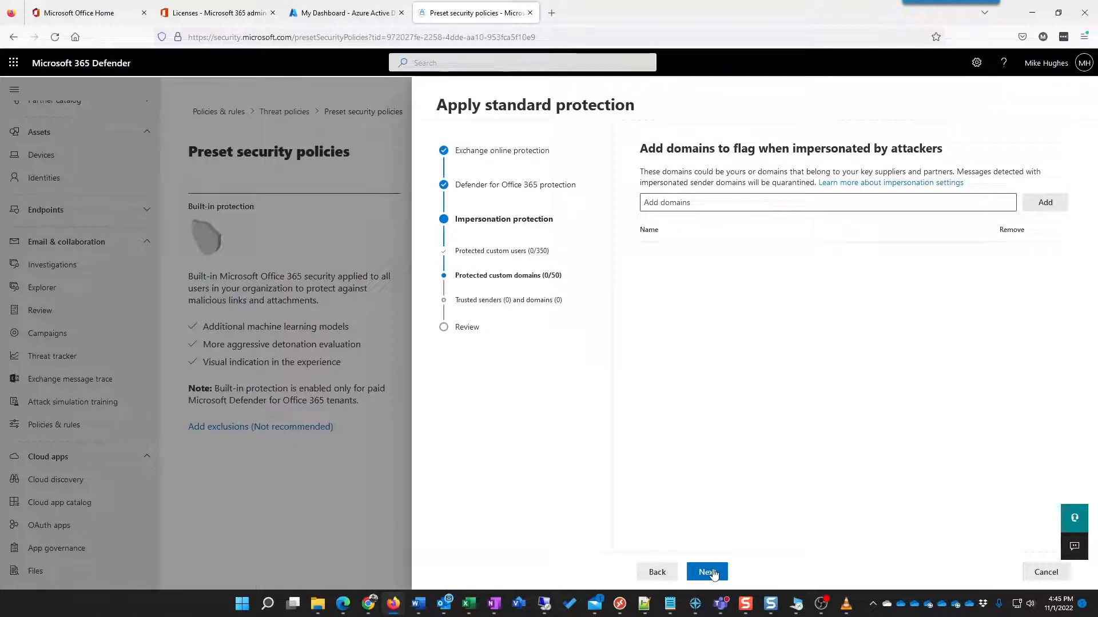
{"action": "left_click", "coordinate": [708, 572]}
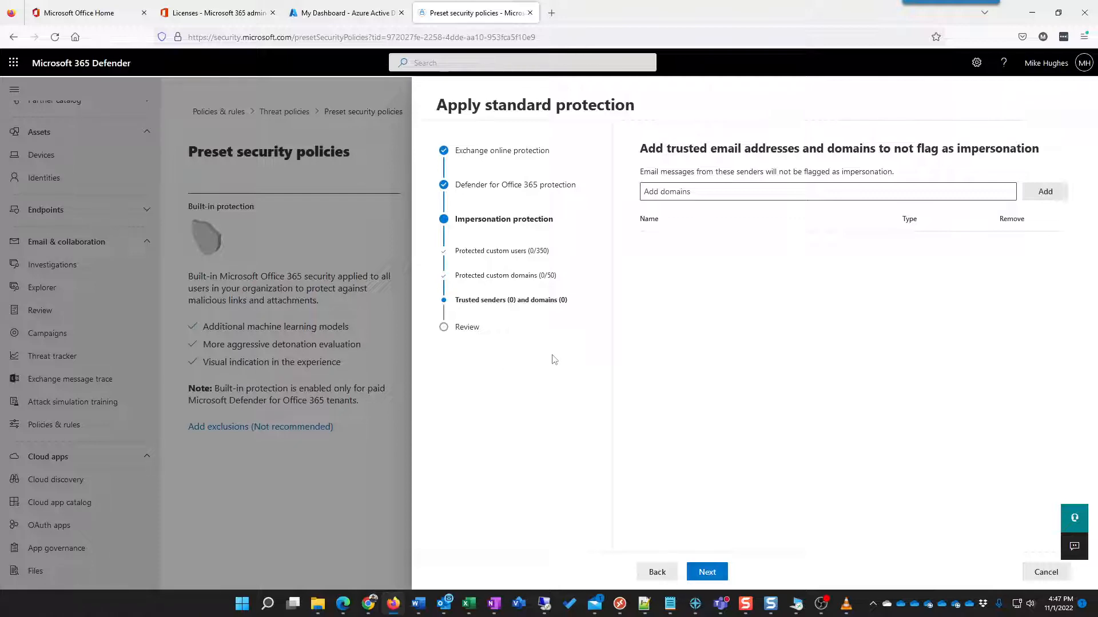
{"action": "left_click", "coordinate": [704, 574]}
{"action": "left_click", "coordinate": [711, 572]}
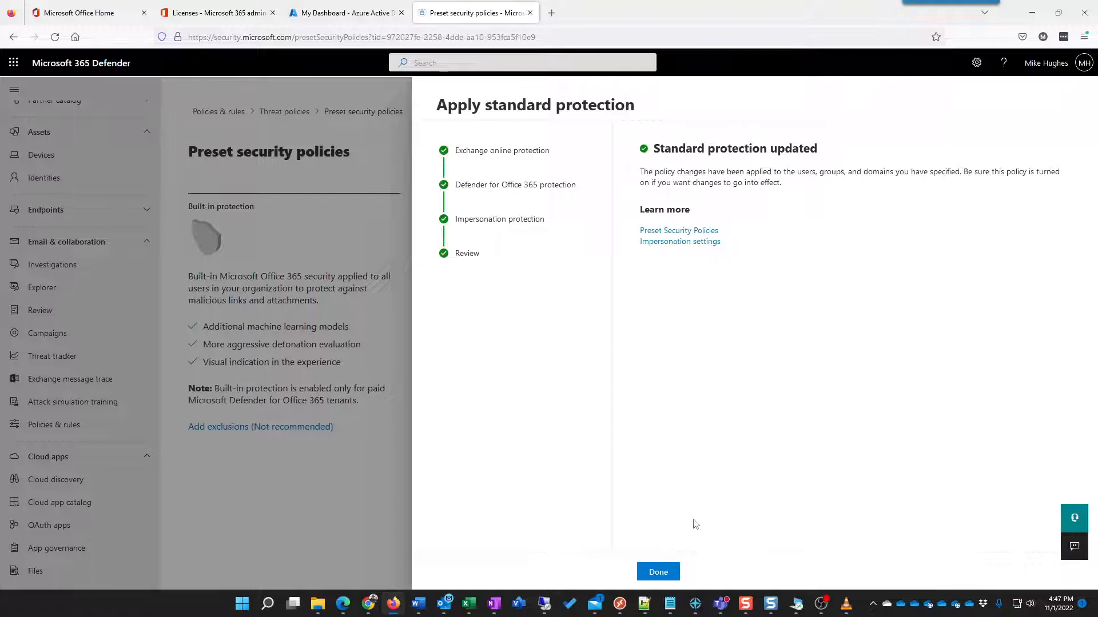
{"action": "left_click", "coordinate": [657, 571]}
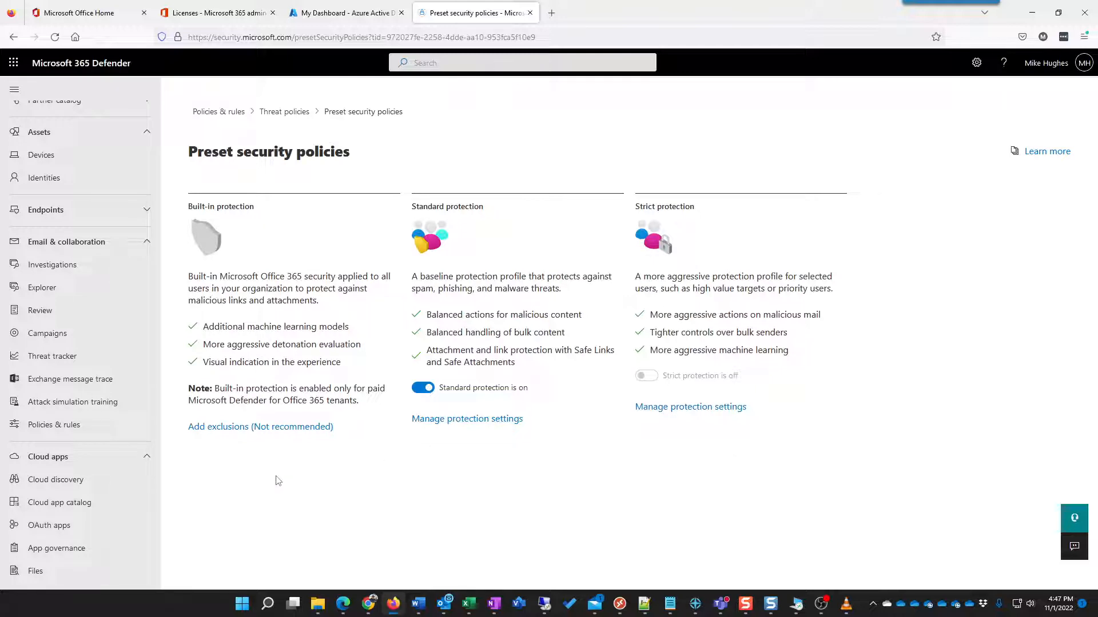
Step: Return to the threat policies and open the Configuration analyzer to examine its standard recommendations
{"action": "left_click", "coordinate": [306, 116]}
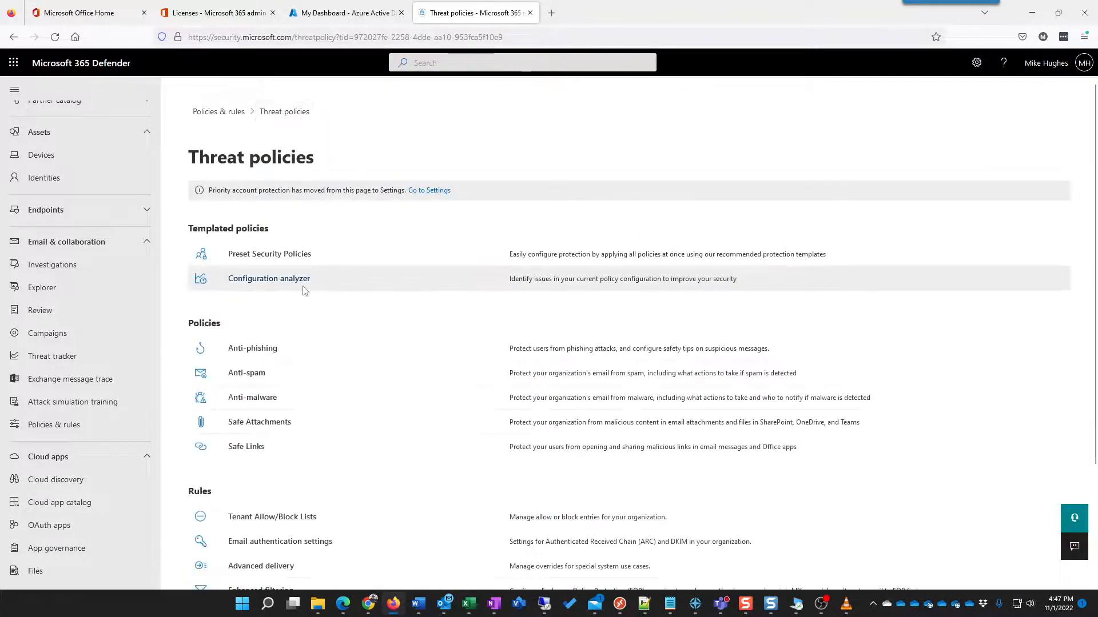
{"action": "left_click", "coordinate": [291, 283]}
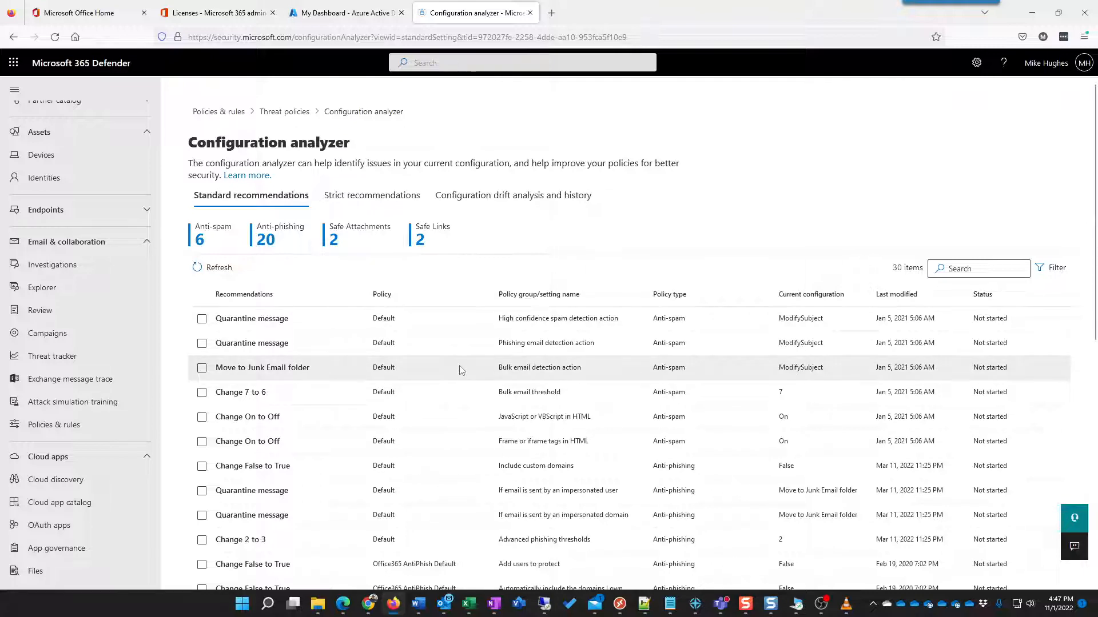
Step: View the configuration drift analysis and history, and open the anti-spam policies from the threat policies
{"action": "left_click", "coordinate": [527, 201]}
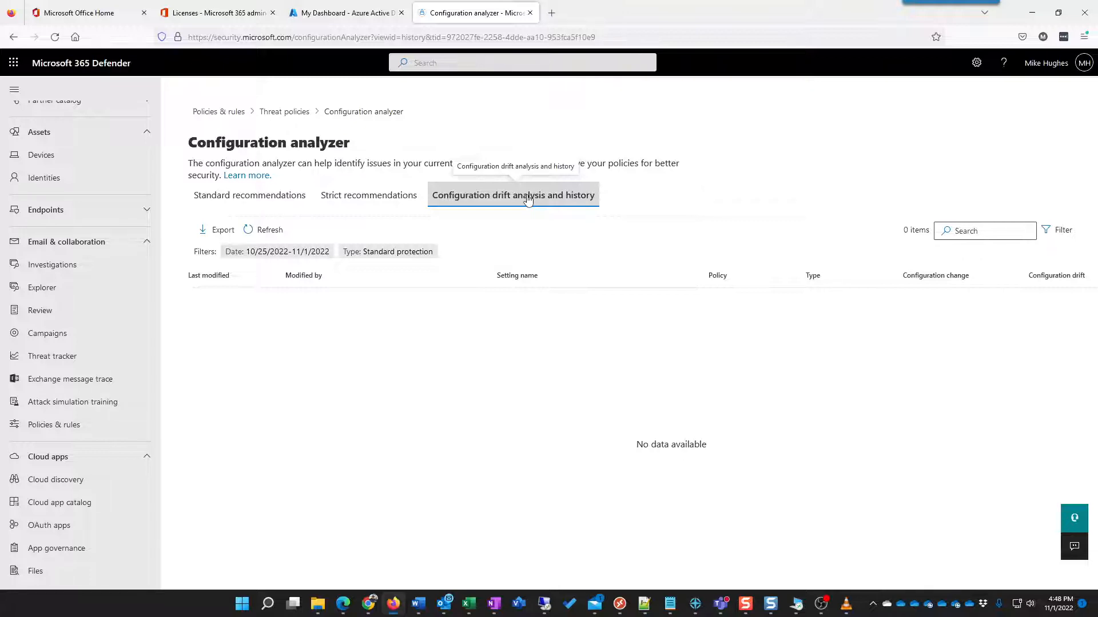
{"action": "left_click", "coordinate": [286, 112]}
{"action": "scroll", "coordinate": [372, 326], "scroll_direction": "down", "scroll_amount": 2}
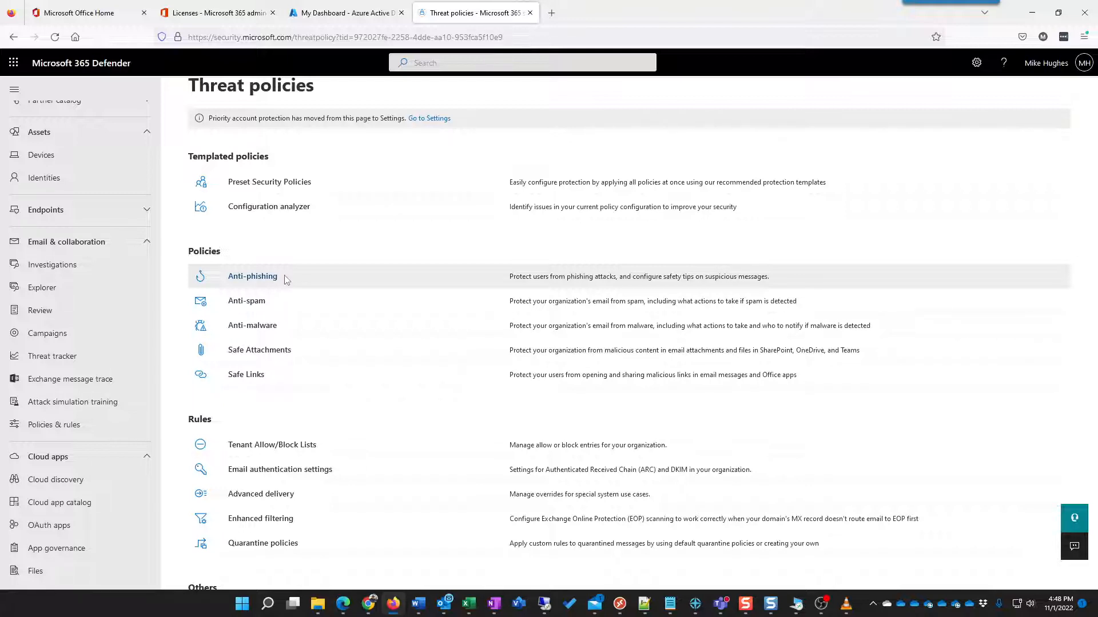
{"action": "left_click", "coordinate": [252, 302]}
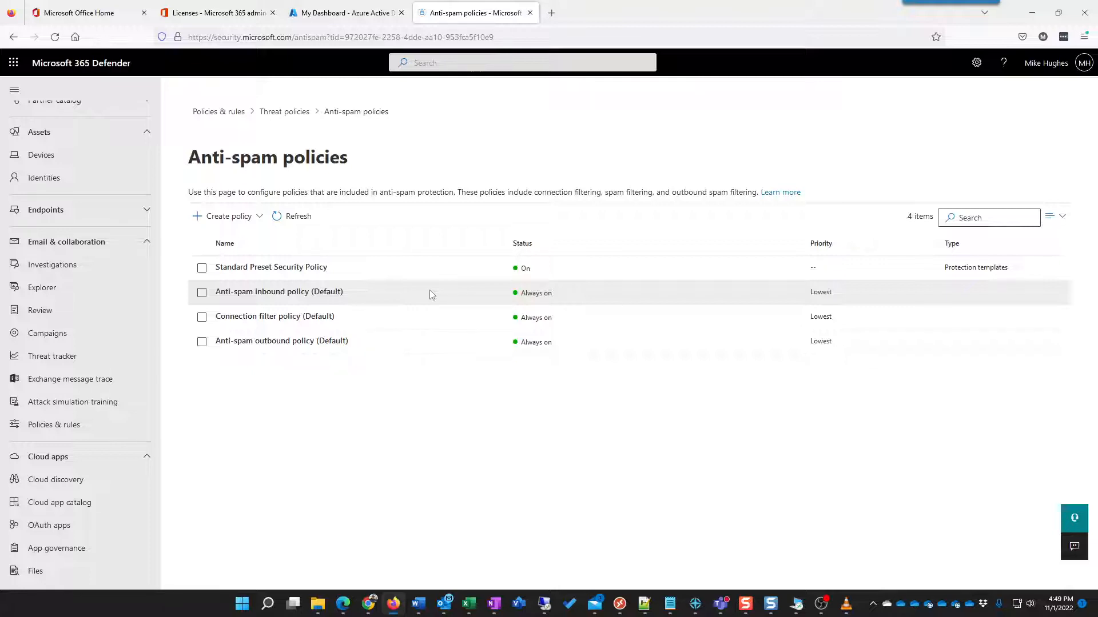
Step: Examine the default anti-spam inbound policy's bulk email threshold and spam properties, and close its details
{"action": "left_click", "coordinate": [319, 290]}
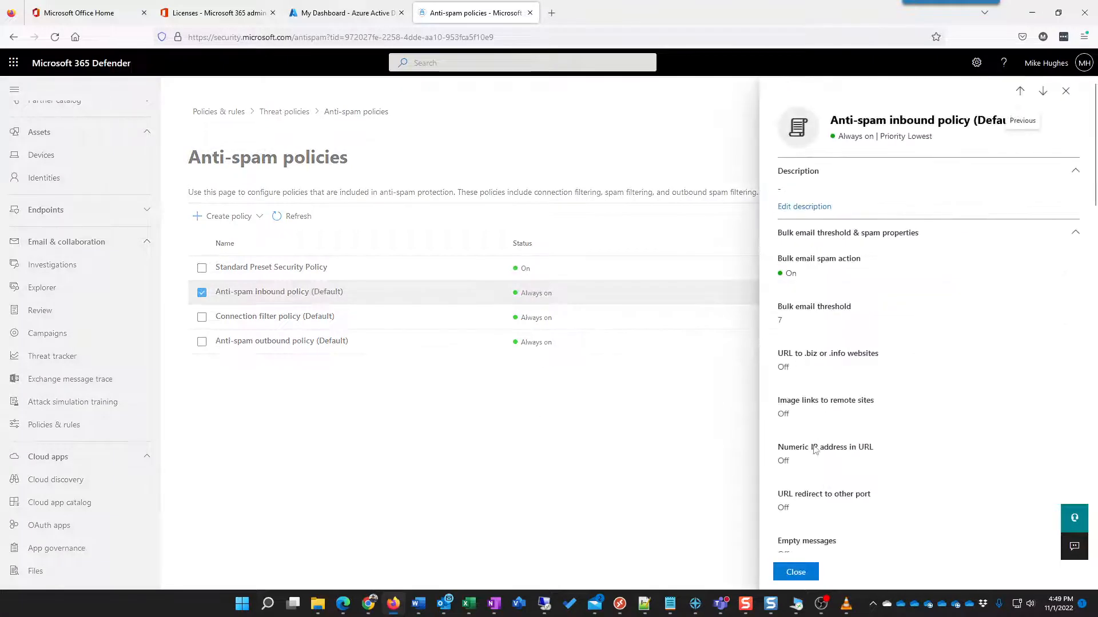
{"action": "scroll", "coordinate": [816, 450], "scroll_direction": "down", "scroll_amount": 5}
{"action": "scroll", "coordinate": [857, 438], "scroll_direction": "up", "scroll_amount": 5}
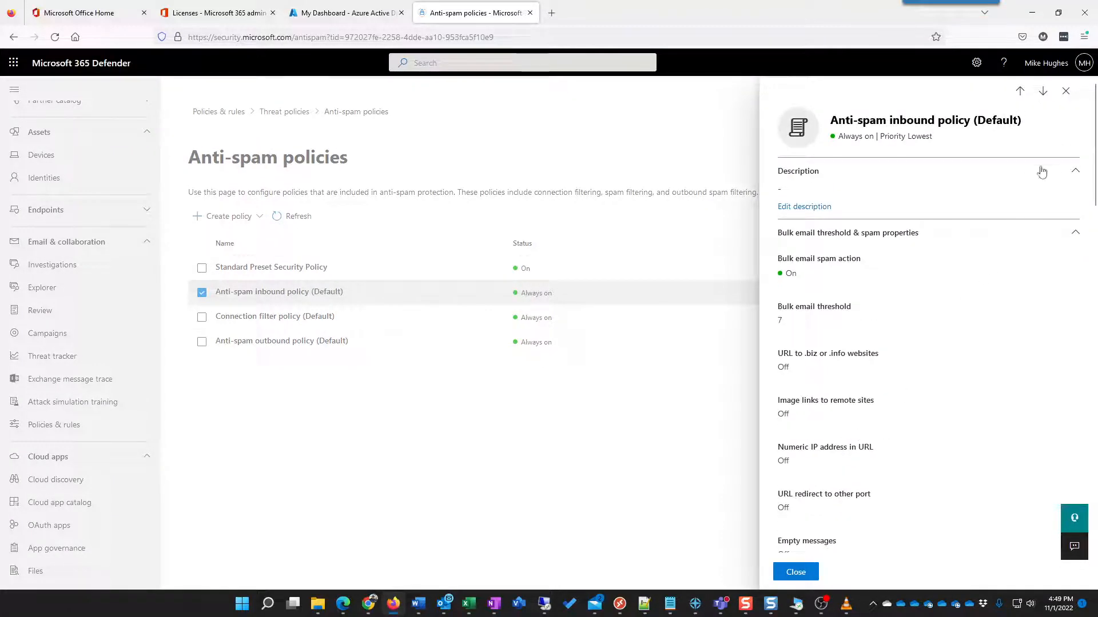
{"action": "left_click", "coordinate": [1066, 91]}
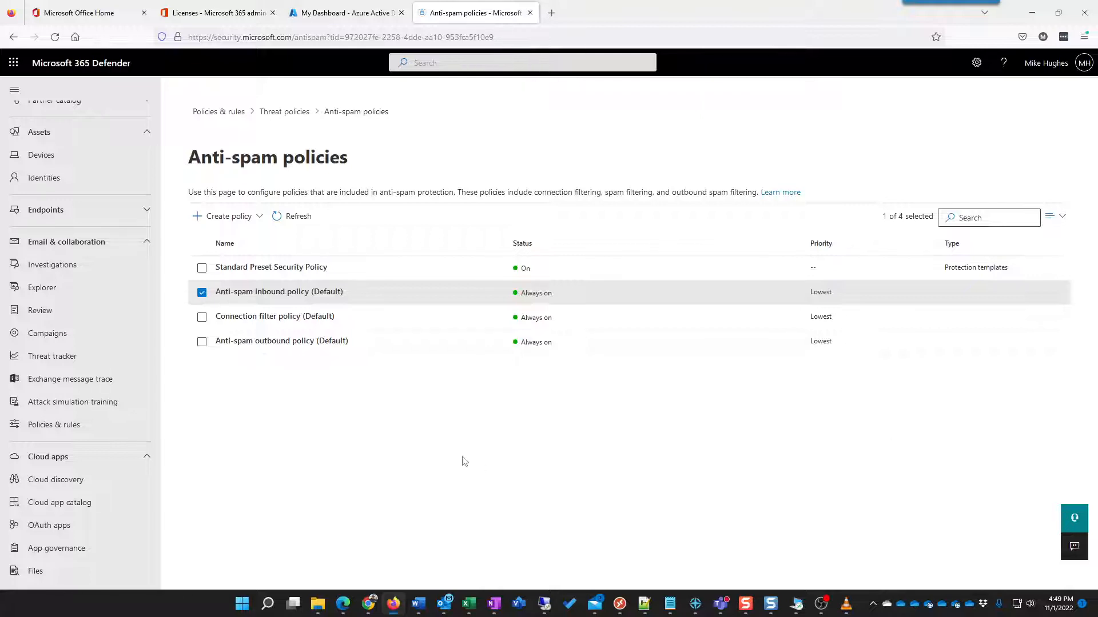
Step: Examine the default anti-spam outbound policy's sending limits, automatic forwarding and notification settings, and close its details
{"action": "left_click", "coordinate": [354, 385]}
{"action": "left_click", "coordinate": [306, 344]}
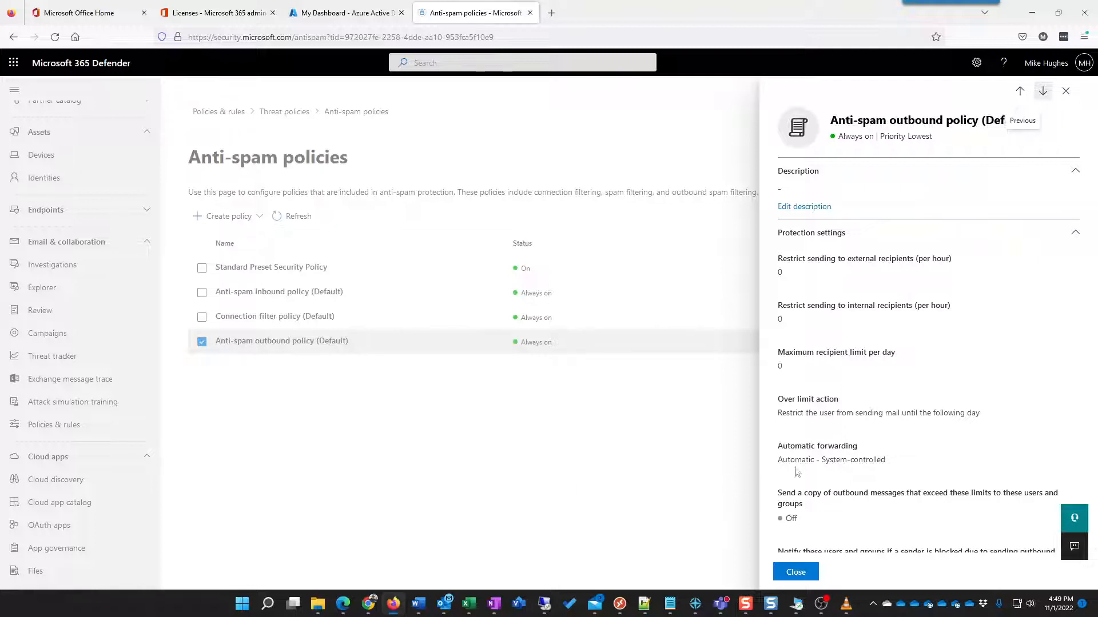
{"action": "scroll", "coordinate": [920, 459], "scroll_direction": "down", "scroll_amount": 2}
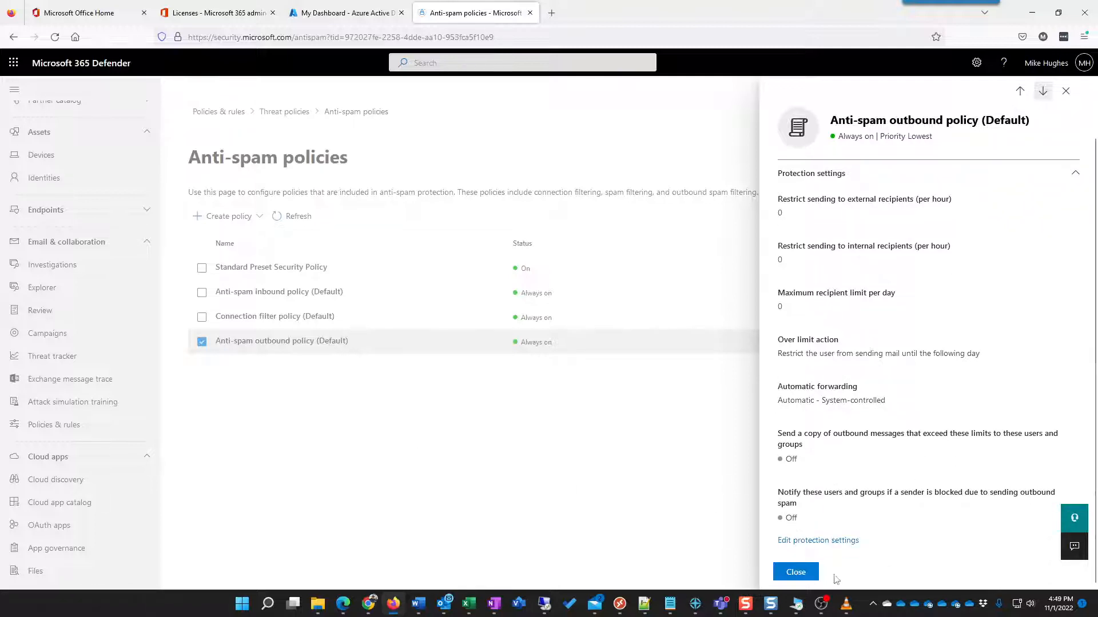
{"action": "left_click", "coordinate": [796, 573]}
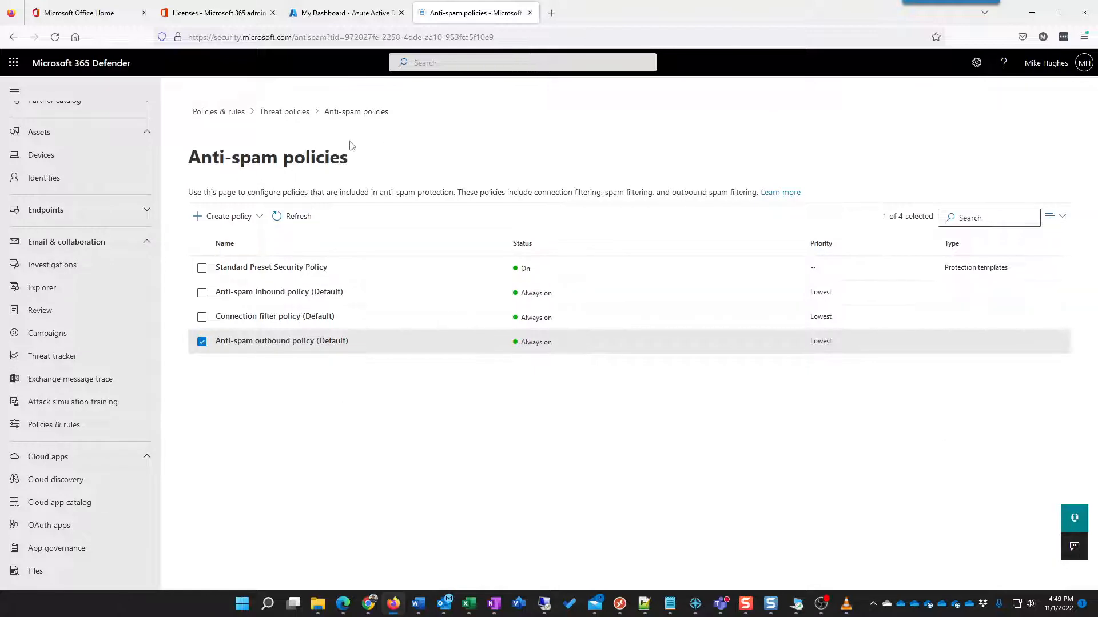
Step: Return to the threat policies and examine the Default anti-malware policy's protection settings
{"action": "left_click", "coordinate": [301, 113]}
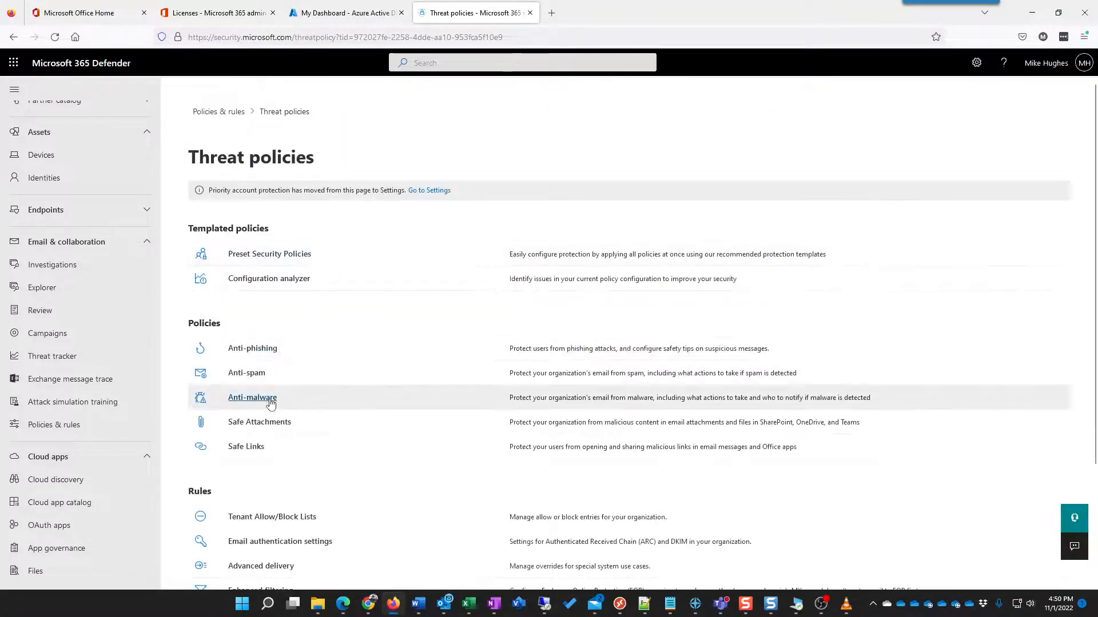
{"action": "left_click", "coordinate": [271, 400]}
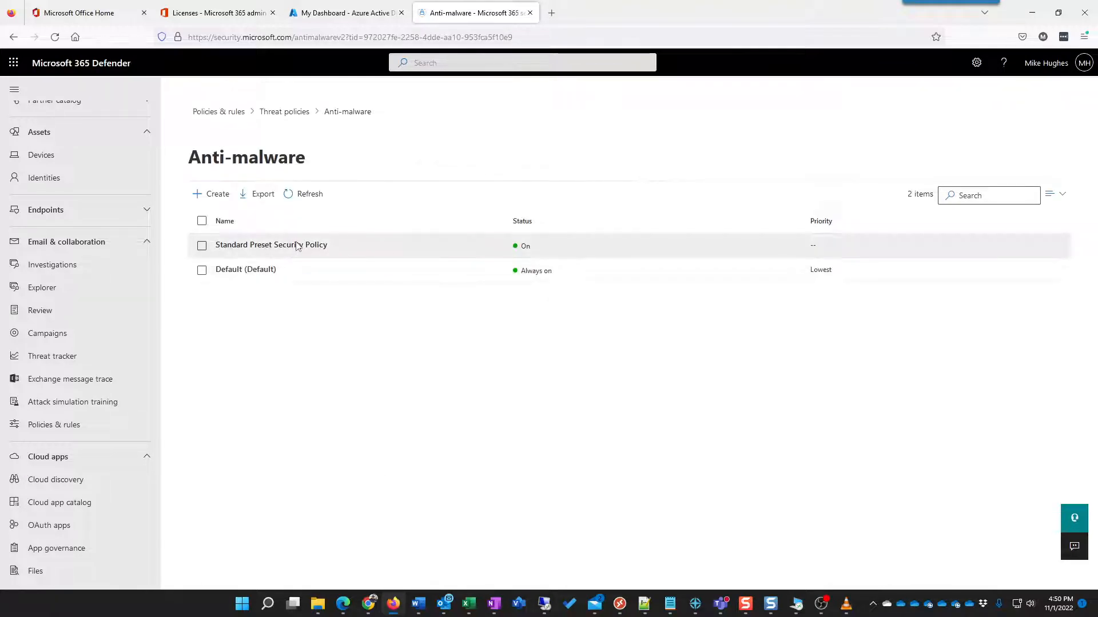
{"action": "left_click", "coordinate": [259, 273]}
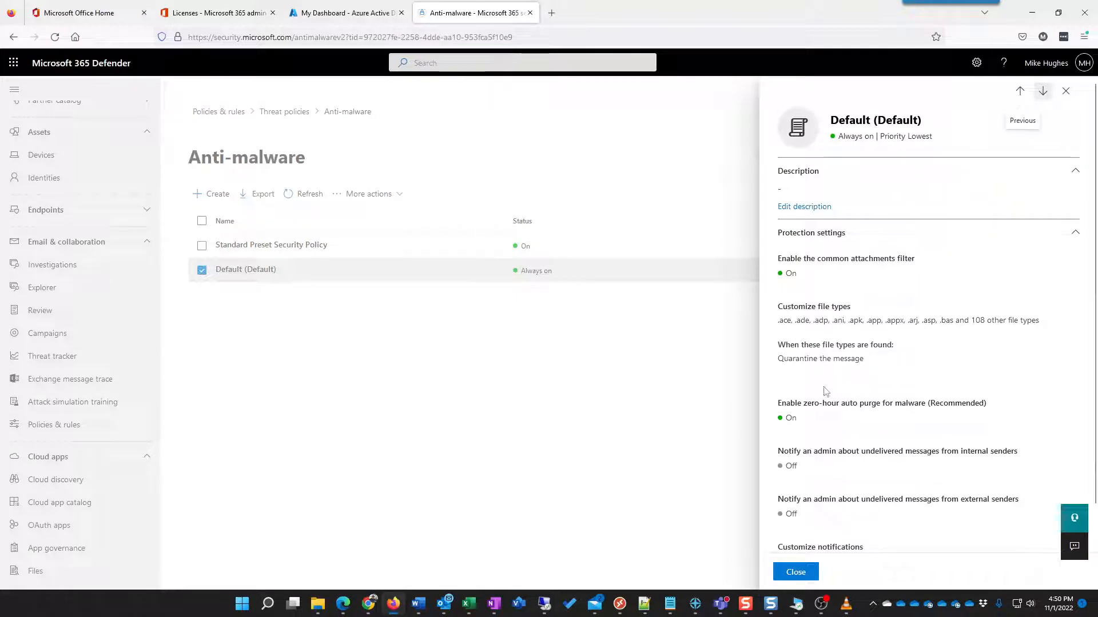
{"action": "scroll", "coordinate": [862, 500], "scroll_direction": "down", "scroll_amount": 2}
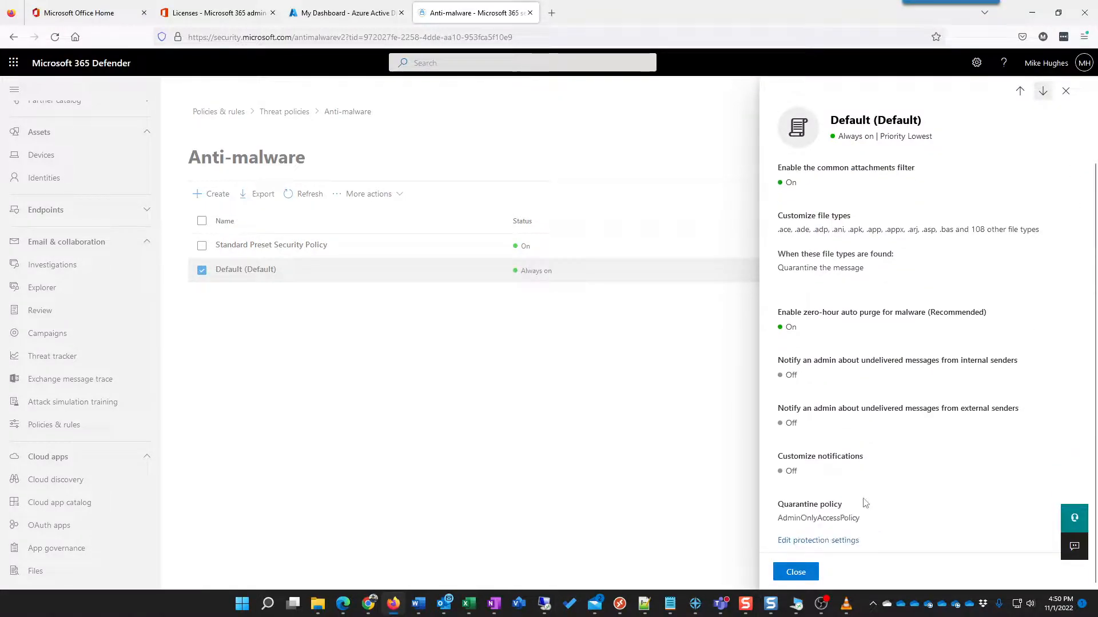
Step: Open the Default anti-malware policy's protection settings for editing, review the attachment filter and quarantine options, and leave without saving
{"action": "left_click", "coordinate": [846, 541]}
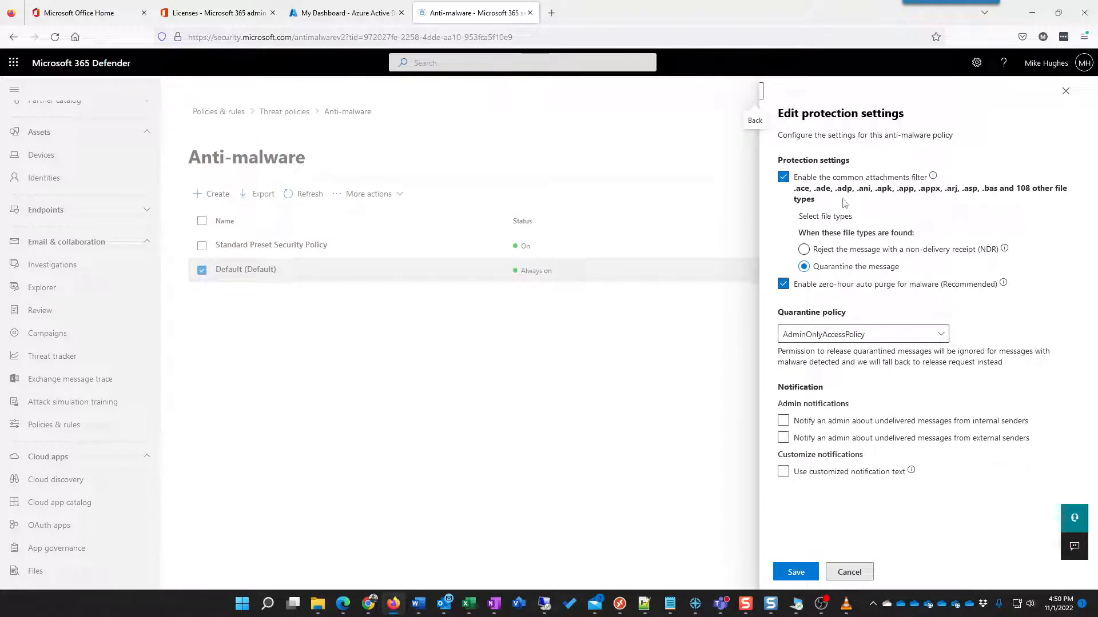
{"action": "mouse_move", "coordinate": [936, 182]}
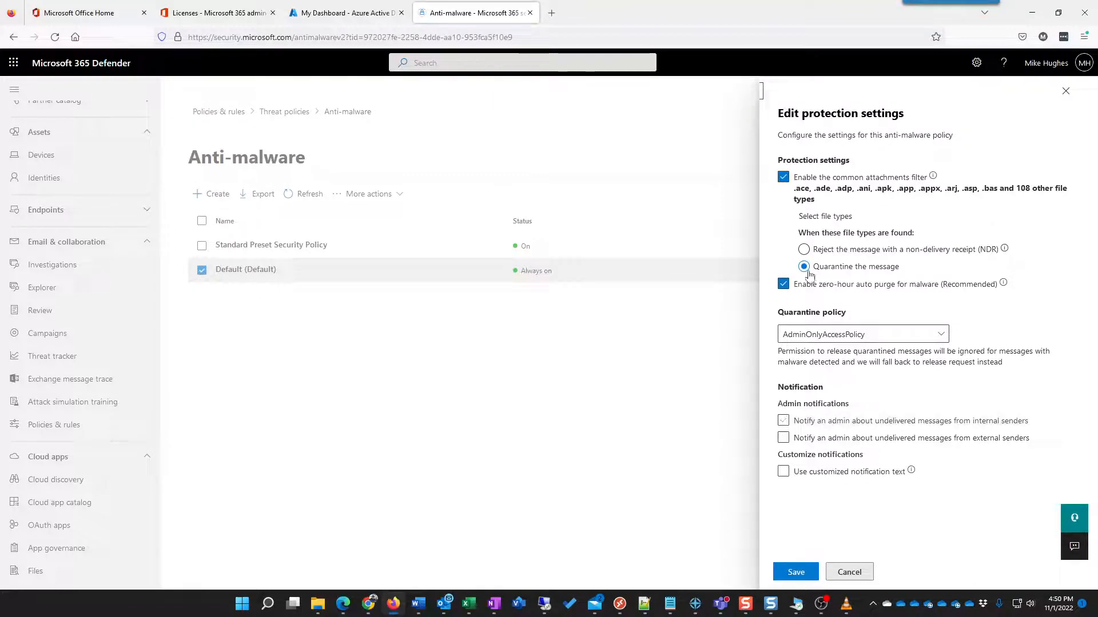
{"action": "left_click", "coordinate": [853, 579]}
{"action": "left_click", "coordinate": [806, 577]}
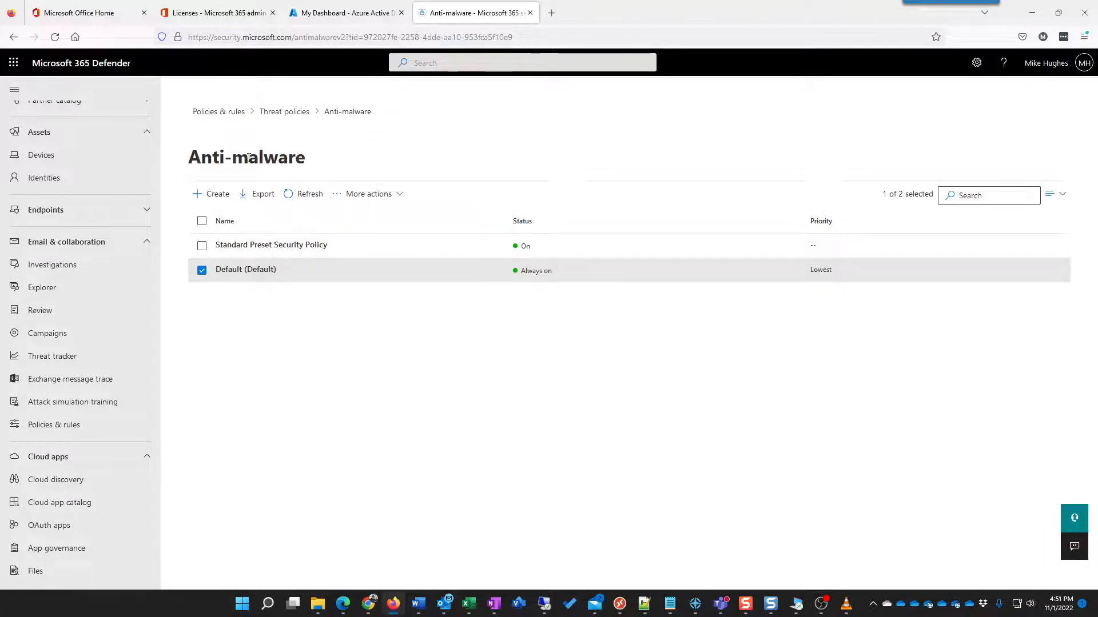
Step: Return to the threat policies and examine the AntiPhish anti-phishing policy's threshold, impersonation and spoof protection settings
{"action": "left_click", "coordinate": [290, 112]}
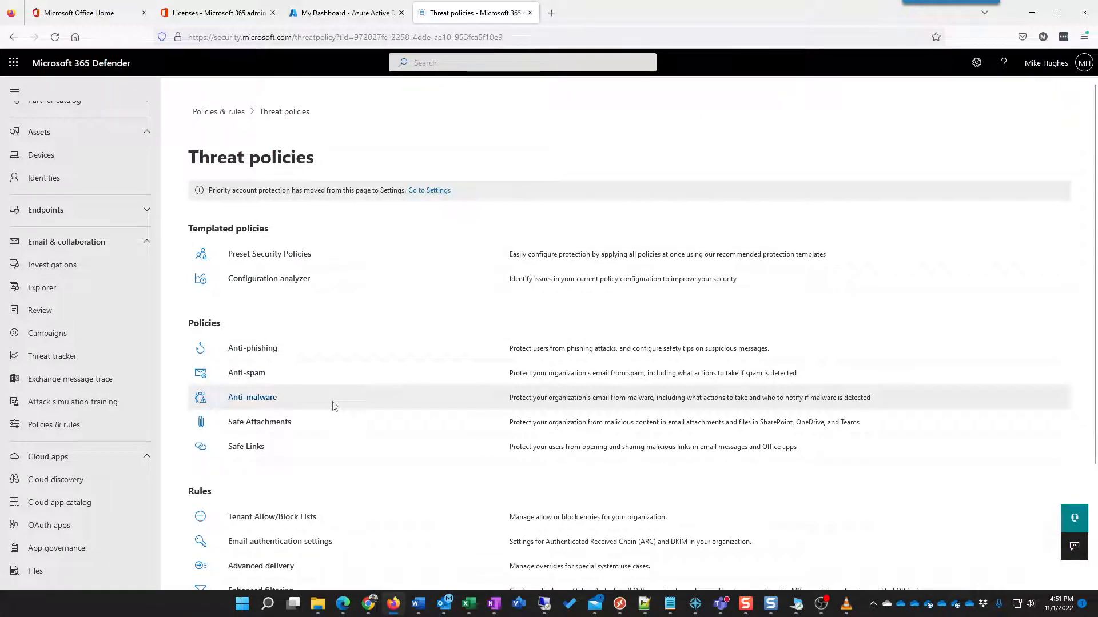
{"action": "left_click", "coordinate": [259, 355]}
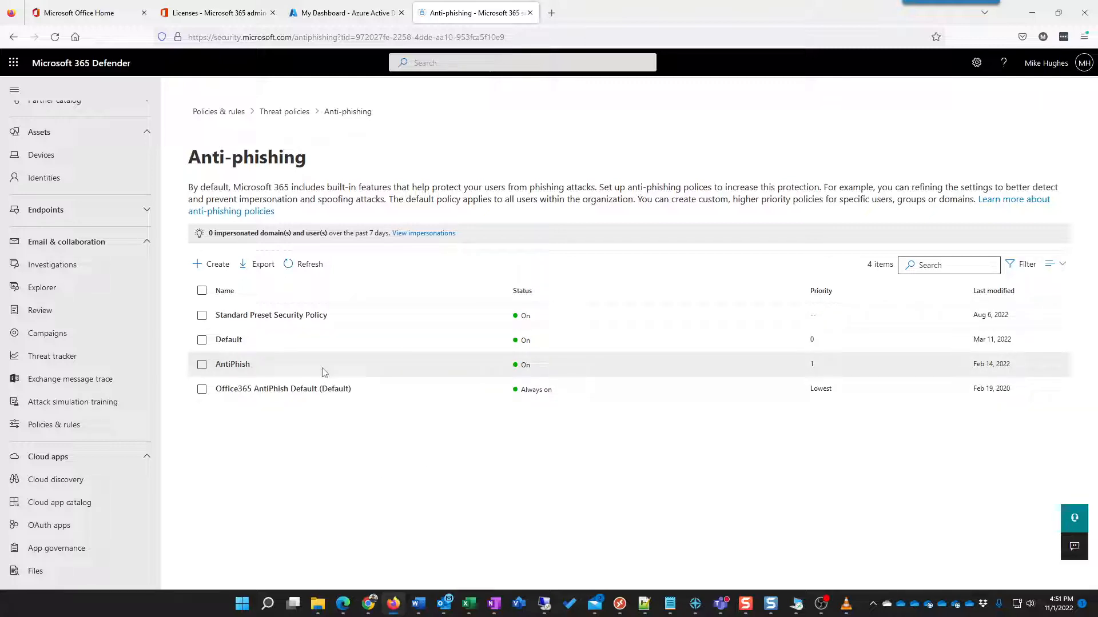
{"action": "left_click", "coordinate": [247, 372]}
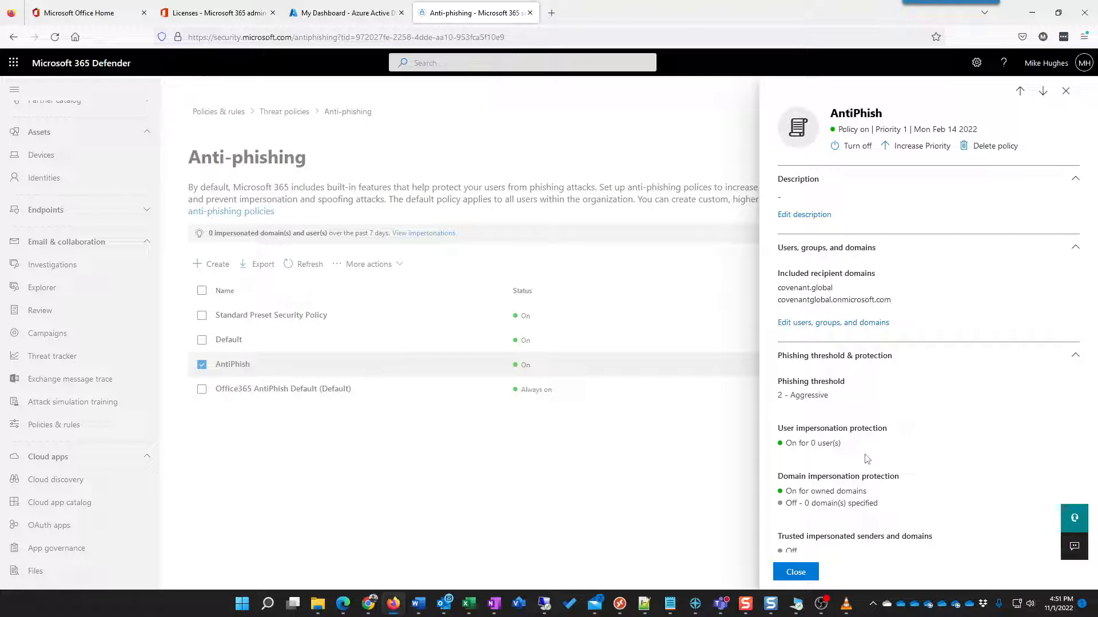
{"action": "scroll", "coordinate": [867, 459], "scroll_direction": "down", "scroll_amount": 5}
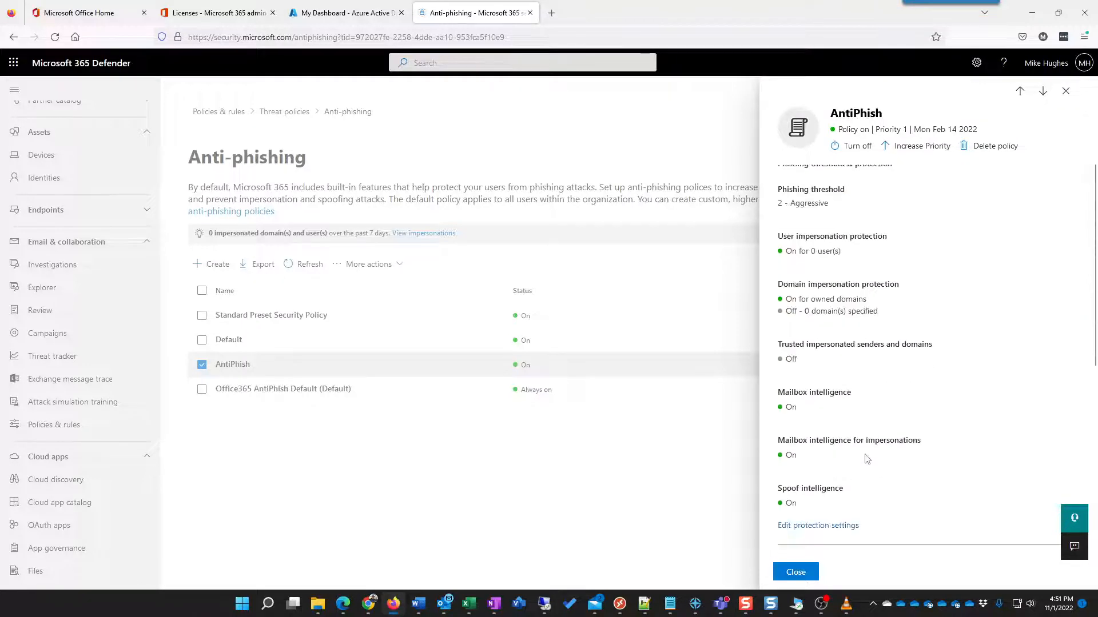
{"action": "left_click", "coordinate": [798, 573]}
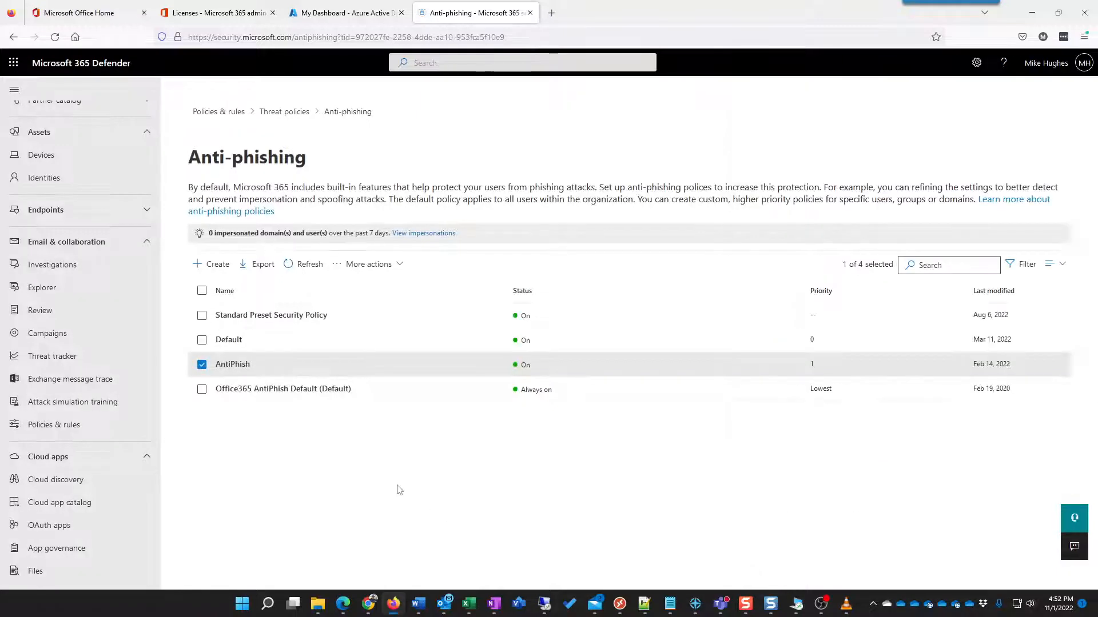
Step: Open the Safe Attachments policies and examine the Standard Preset Security Policy's description and included domains
{"action": "left_click", "coordinate": [296, 116]}
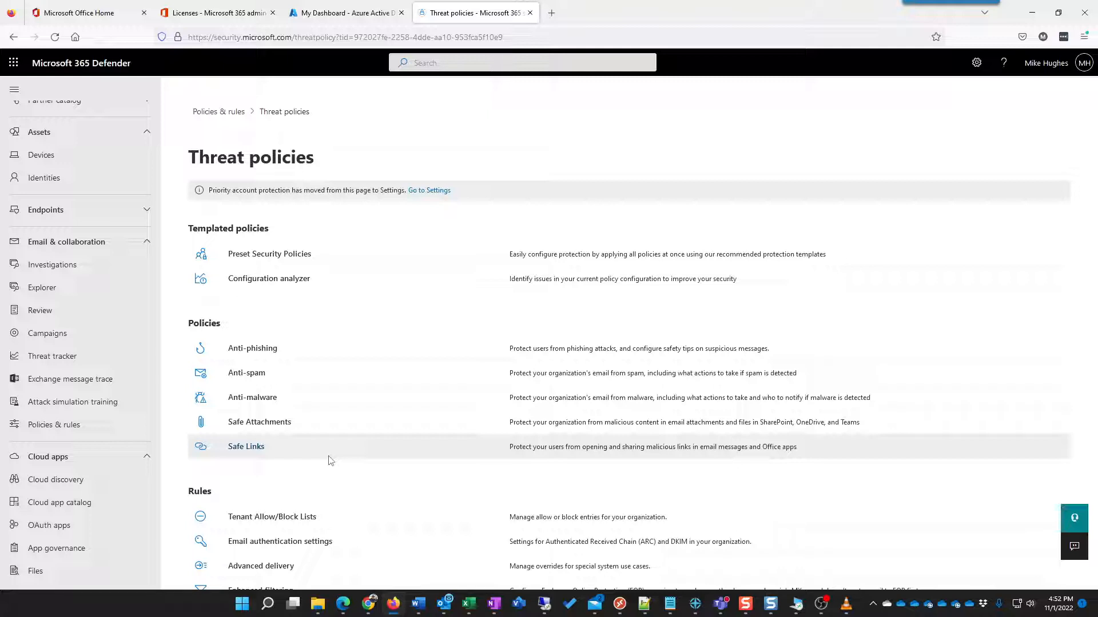
{"action": "left_click", "coordinate": [249, 424]}
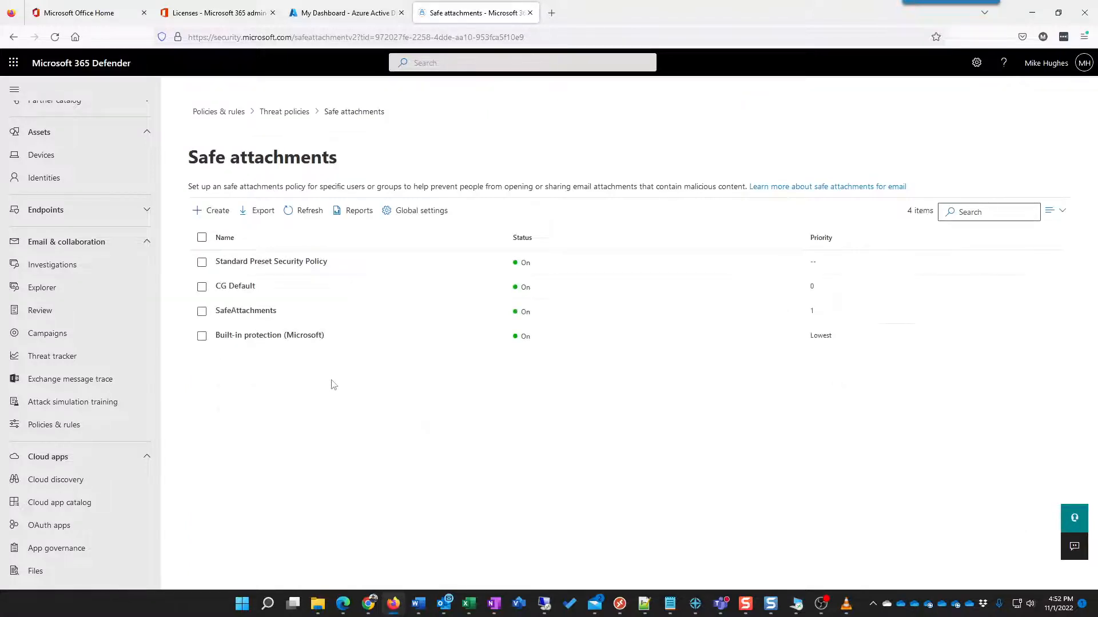
{"action": "left_click", "coordinate": [292, 270]}
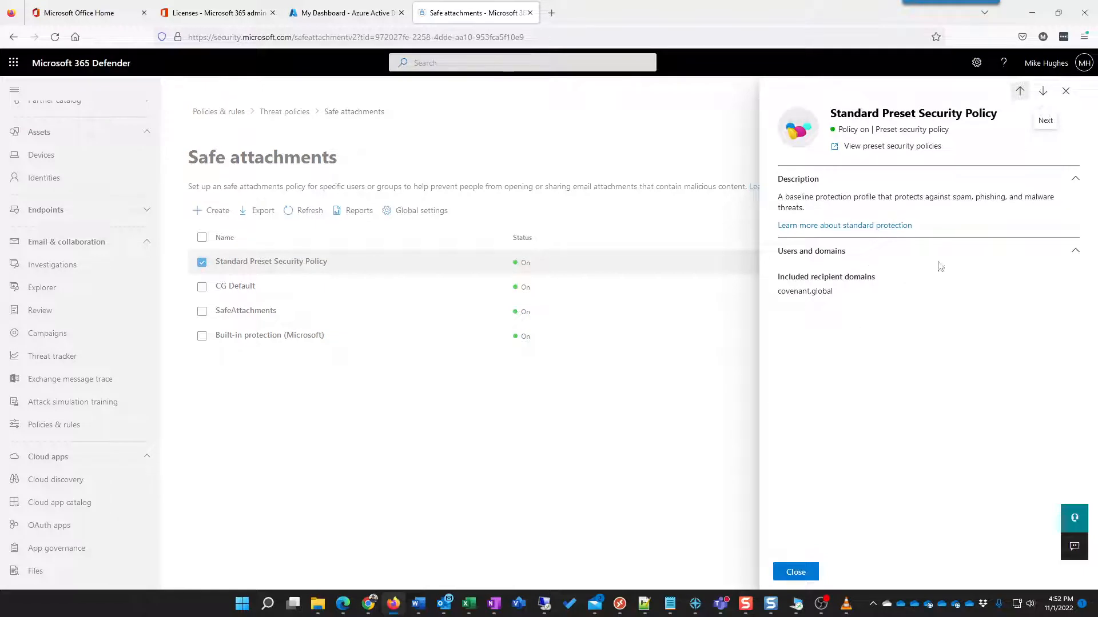
{"action": "left_click", "coordinate": [1065, 91]}
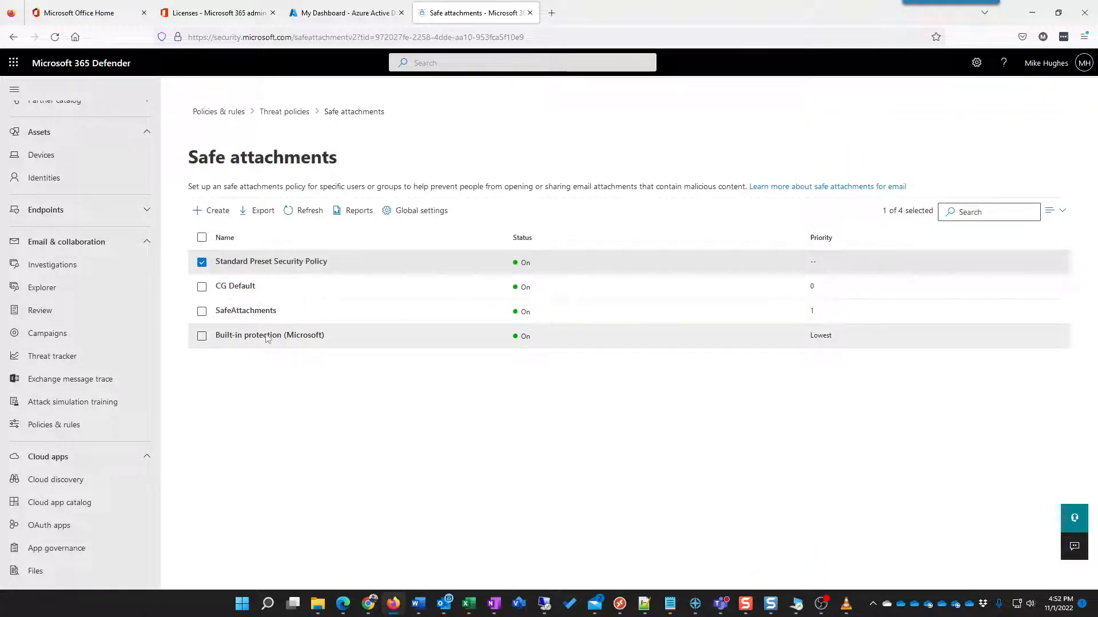
Step: Edit the CG Default policy's settings, trying the Dynamic Delivery and Replace malware responses before selecting Block again
{"action": "left_click", "coordinate": [244, 295]}
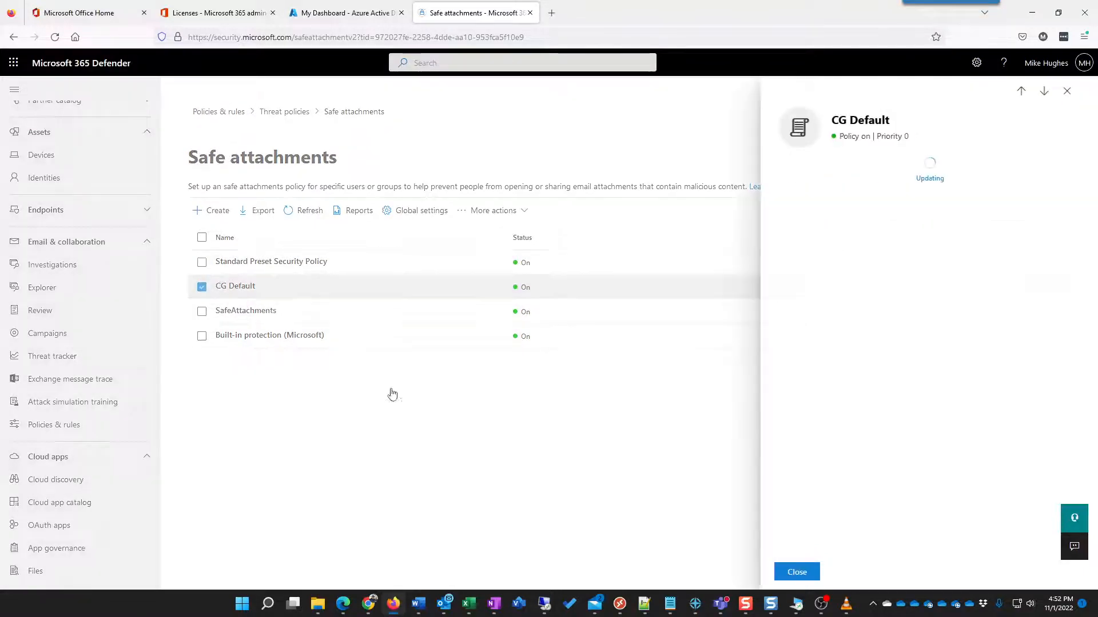
{"action": "left_click", "coordinate": [799, 513]}
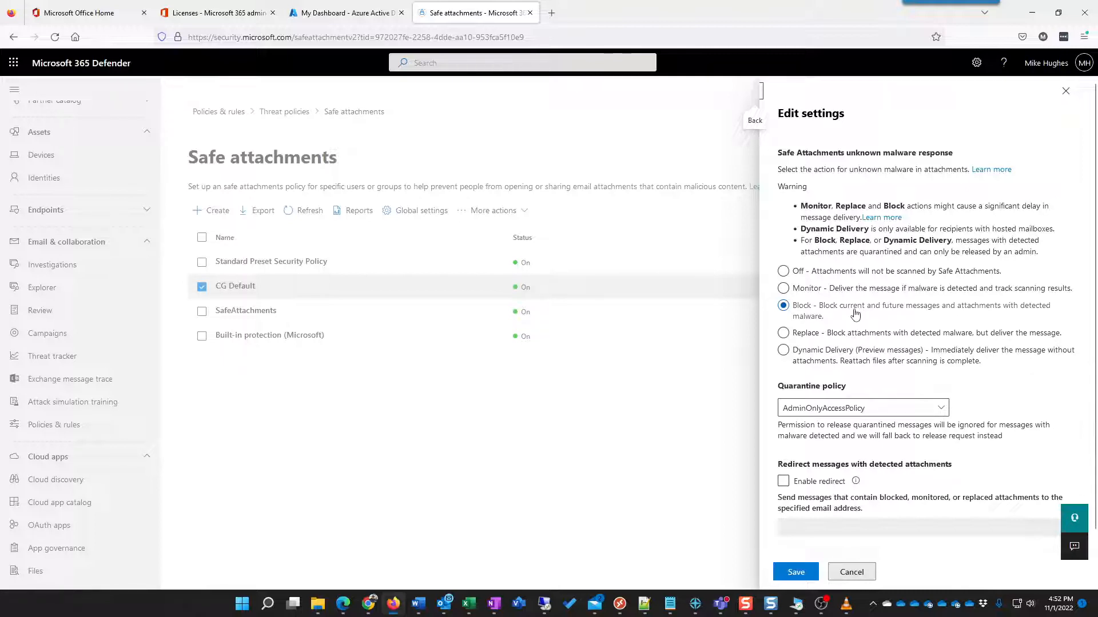
{"action": "left_click", "coordinate": [783, 350]}
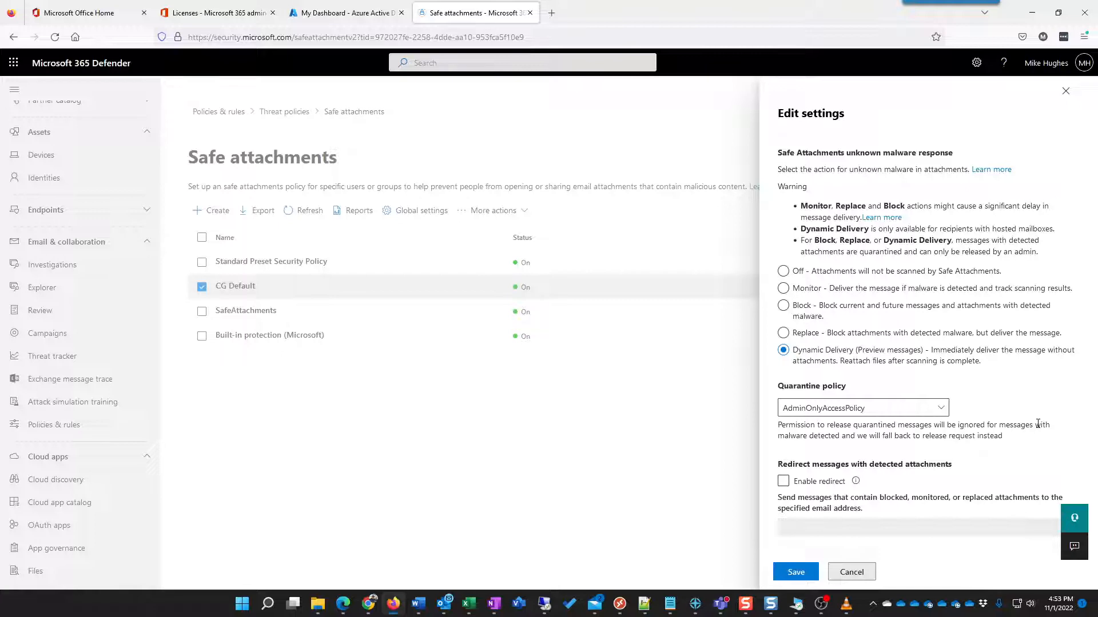
{"action": "left_click", "coordinate": [801, 335]}
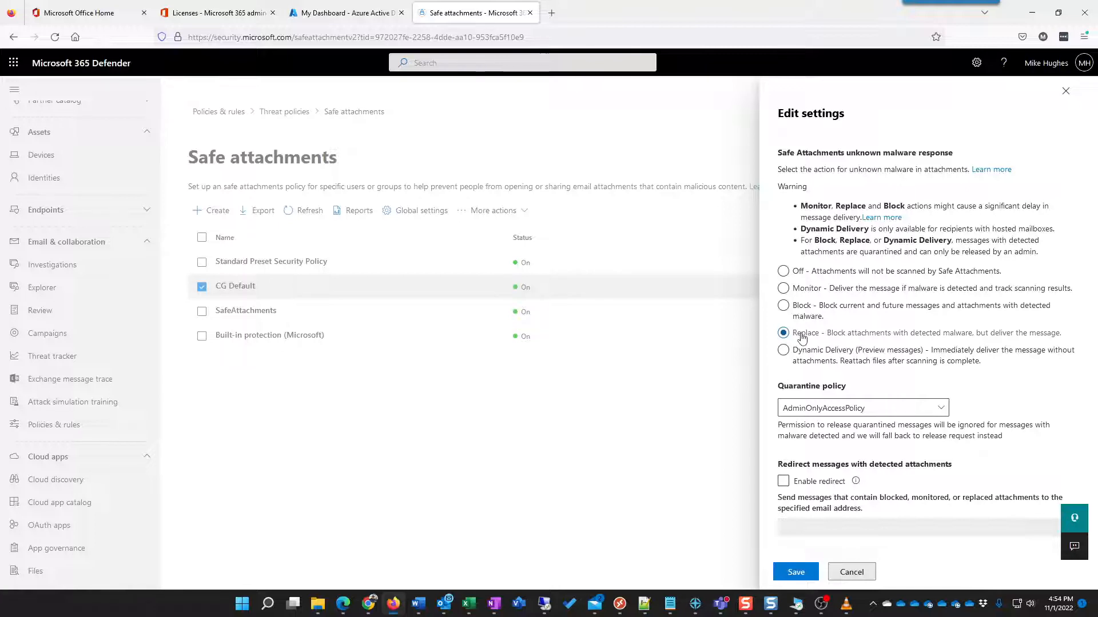
{"action": "left_click", "coordinate": [820, 316]}
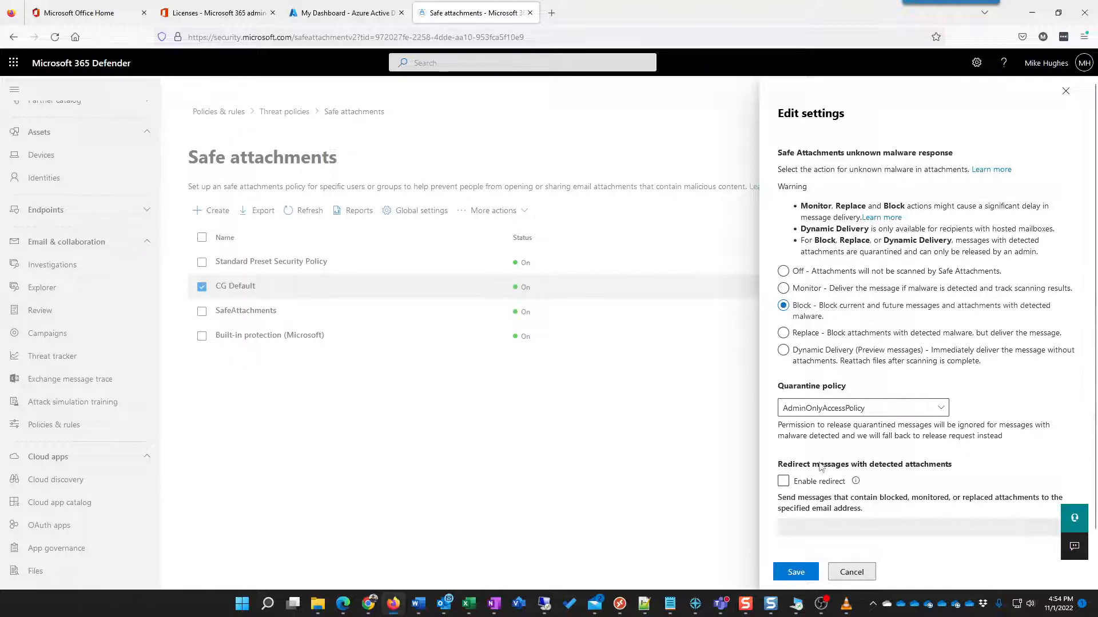
Step: Try the redirect option for messages with detected attachments, turn it off again, and cancel editing the CG Default policy
{"action": "left_click", "coordinate": [783, 481]}
{"action": "left_click", "coordinate": [805, 525]}
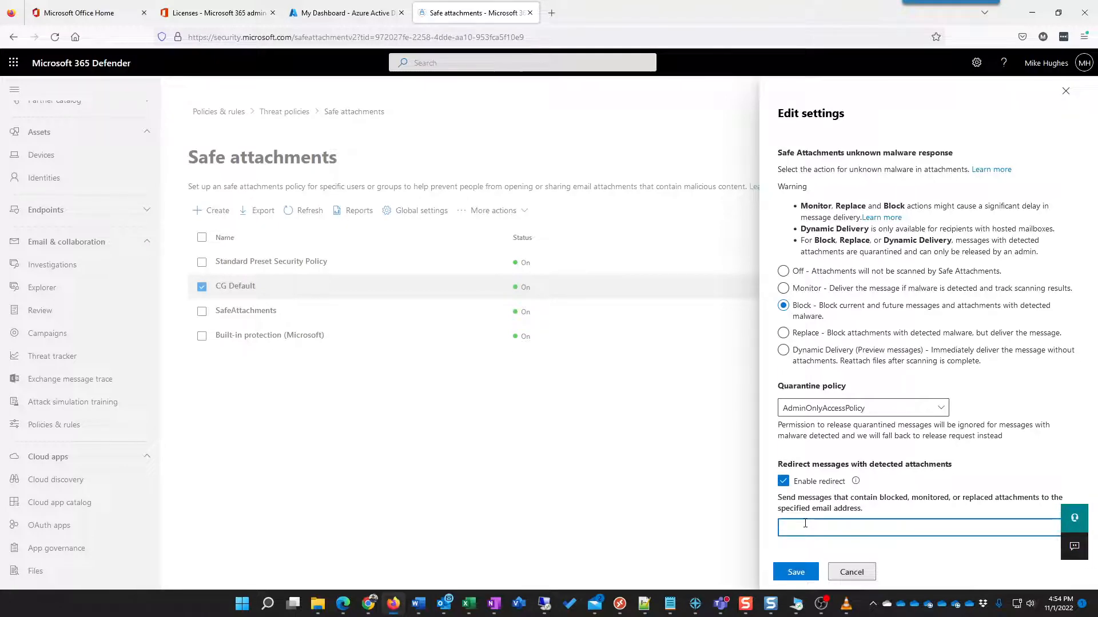
{"action": "left_click", "coordinate": [807, 486]}
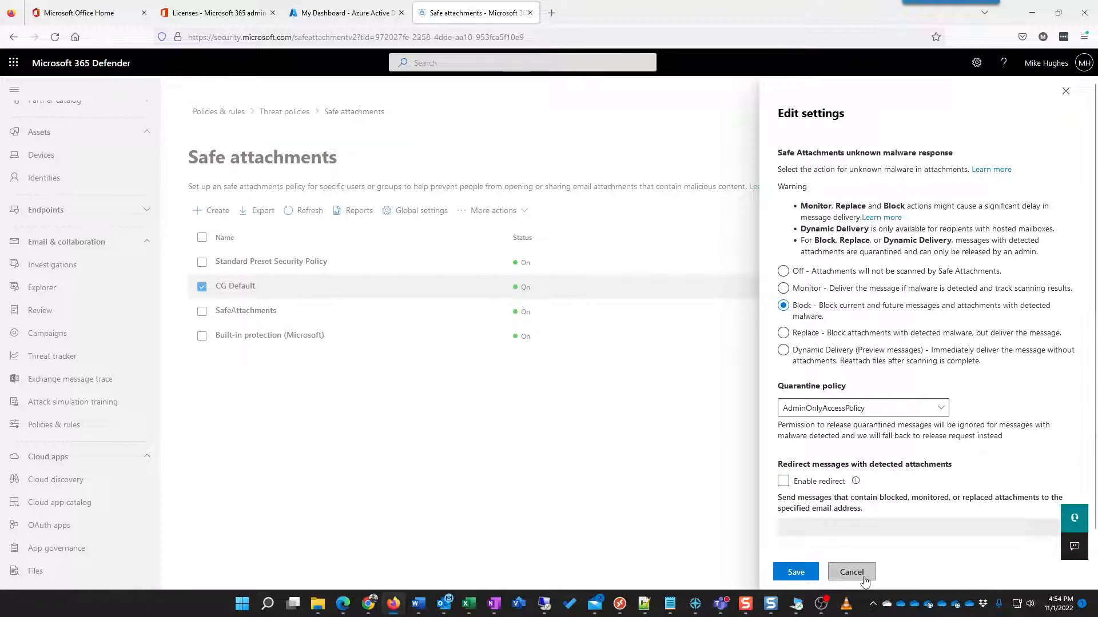
{"action": "left_click", "coordinate": [783, 486]}
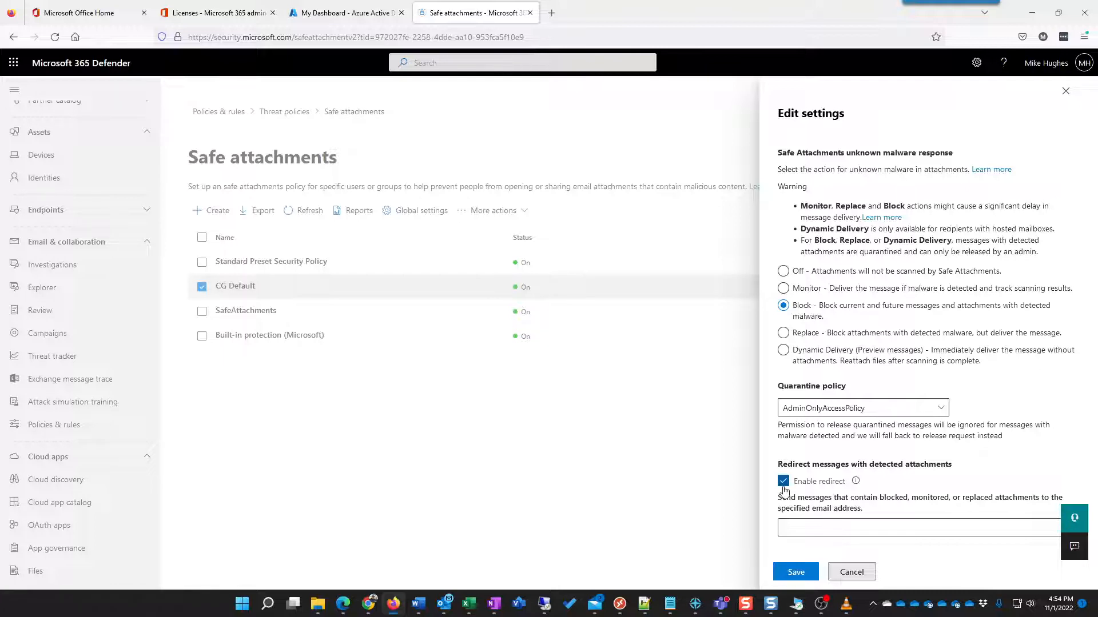
{"action": "left_click", "coordinate": [783, 486]}
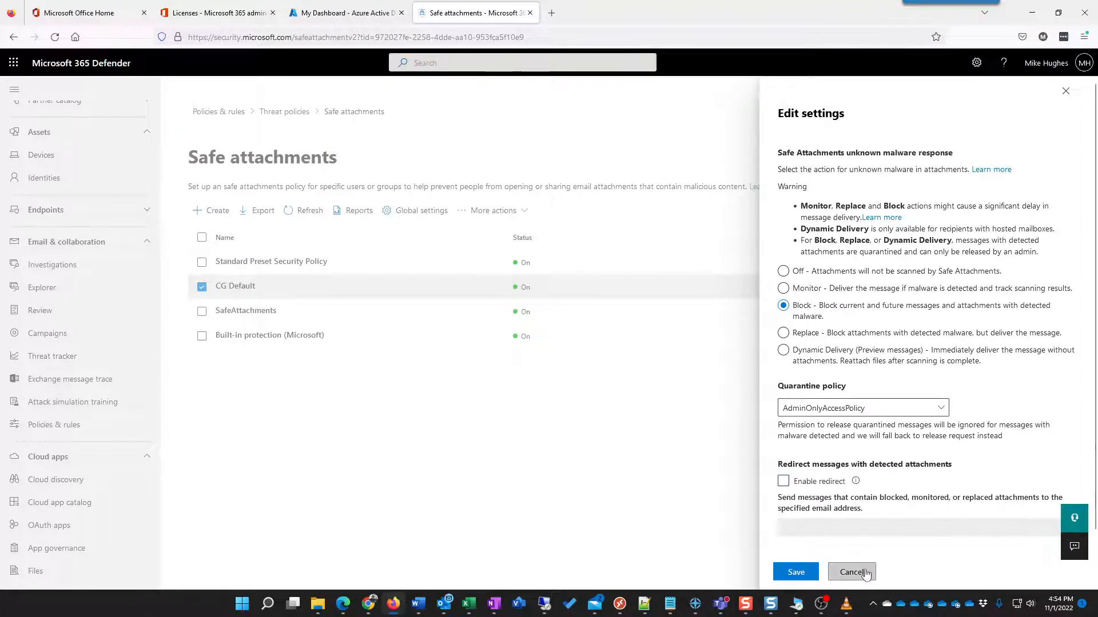
{"action": "left_click", "coordinate": [864, 573]}
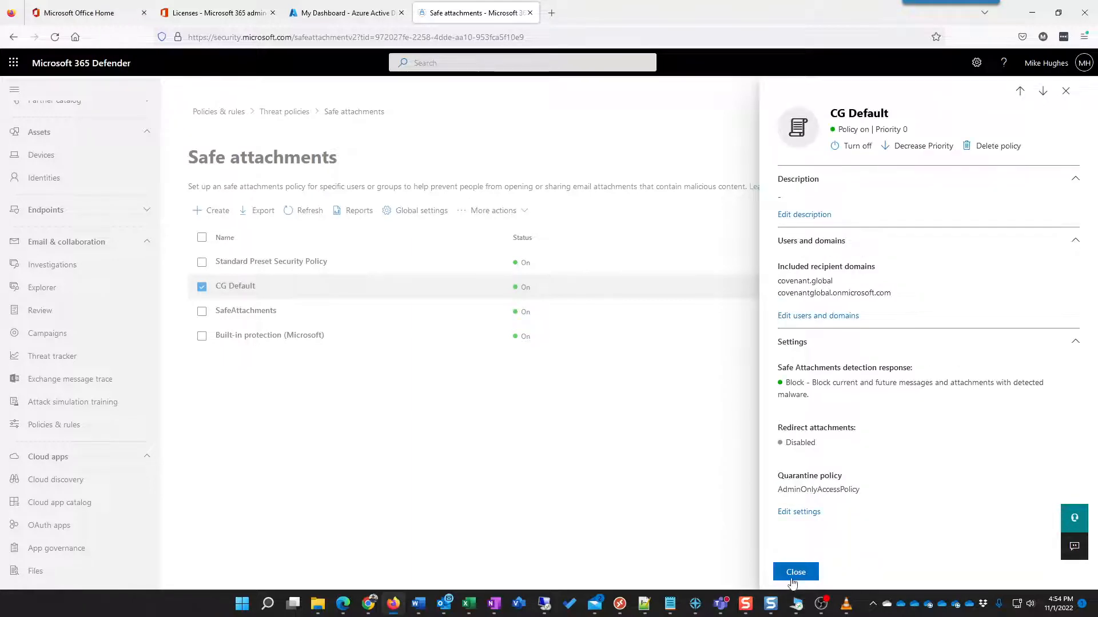
Step: Close the CG Default policy and examine the Safe Attachments global settings for SharePoint, OneDrive, Teams and Safe Documents
{"action": "left_click", "coordinate": [792, 576]}
{"action": "left_click", "coordinate": [289, 113]}
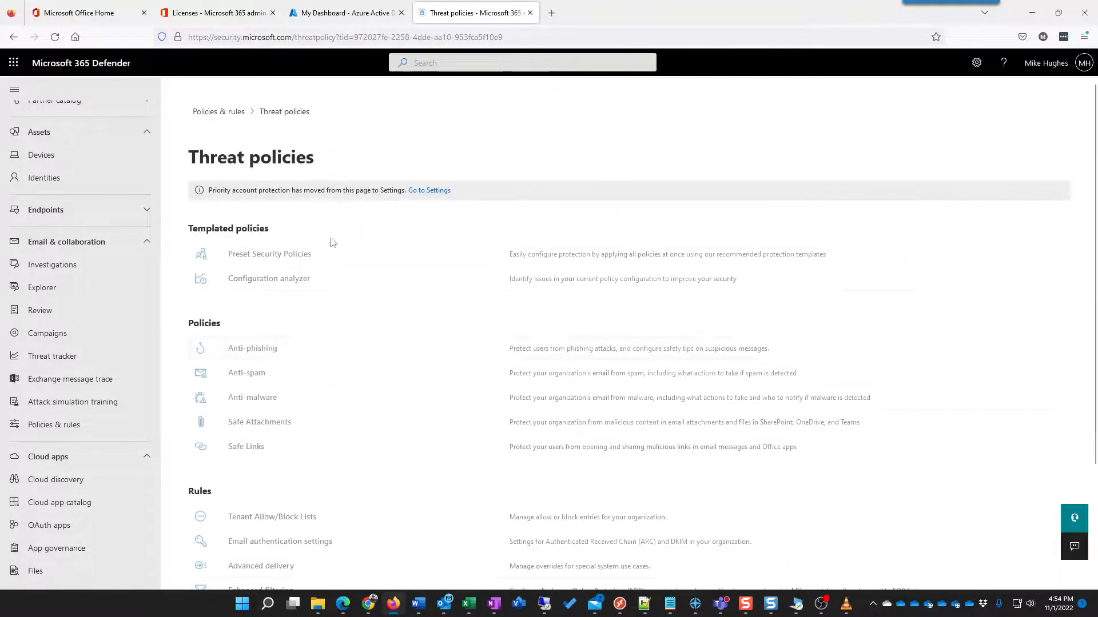
{"action": "left_click", "coordinate": [247, 447]}
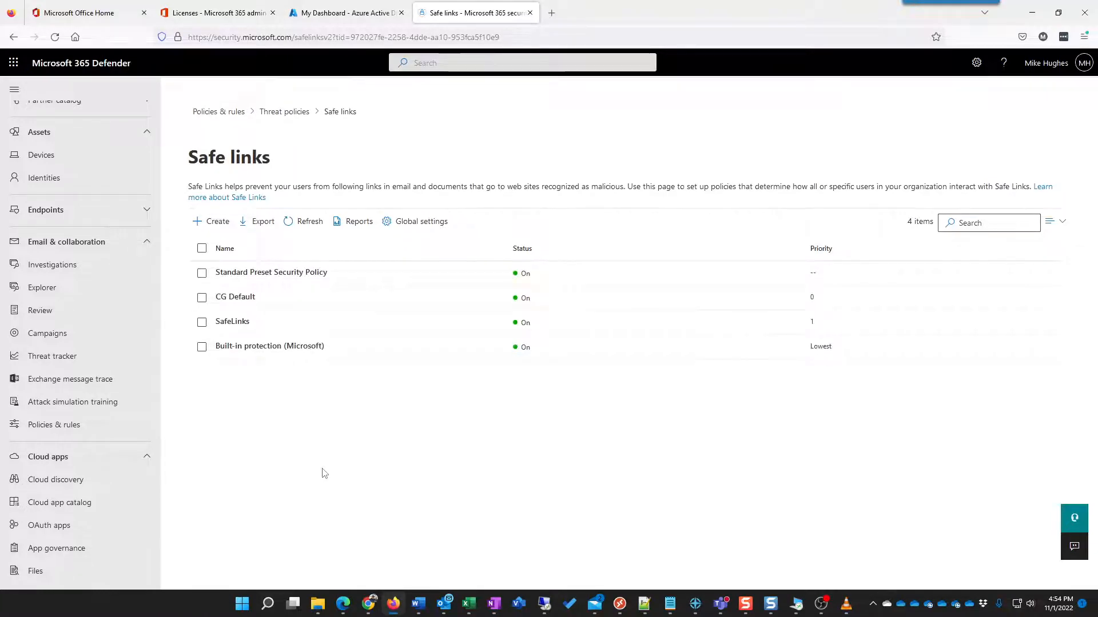
{"action": "left_click", "coordinate": [305, 121]}
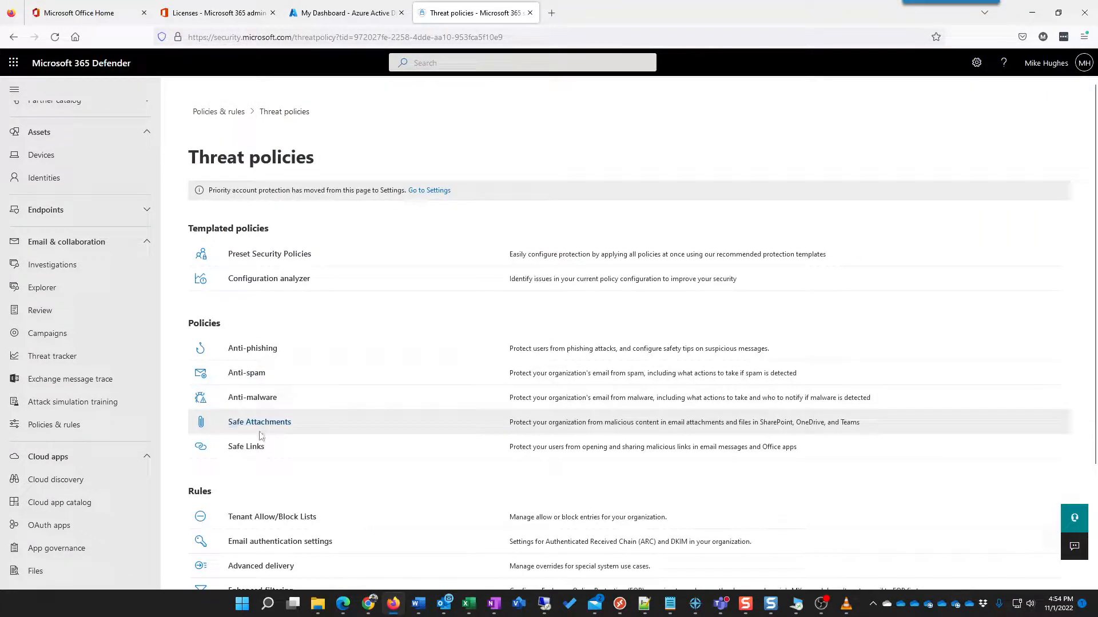
{"action": "left_click", "coordinate": [266, 424]}
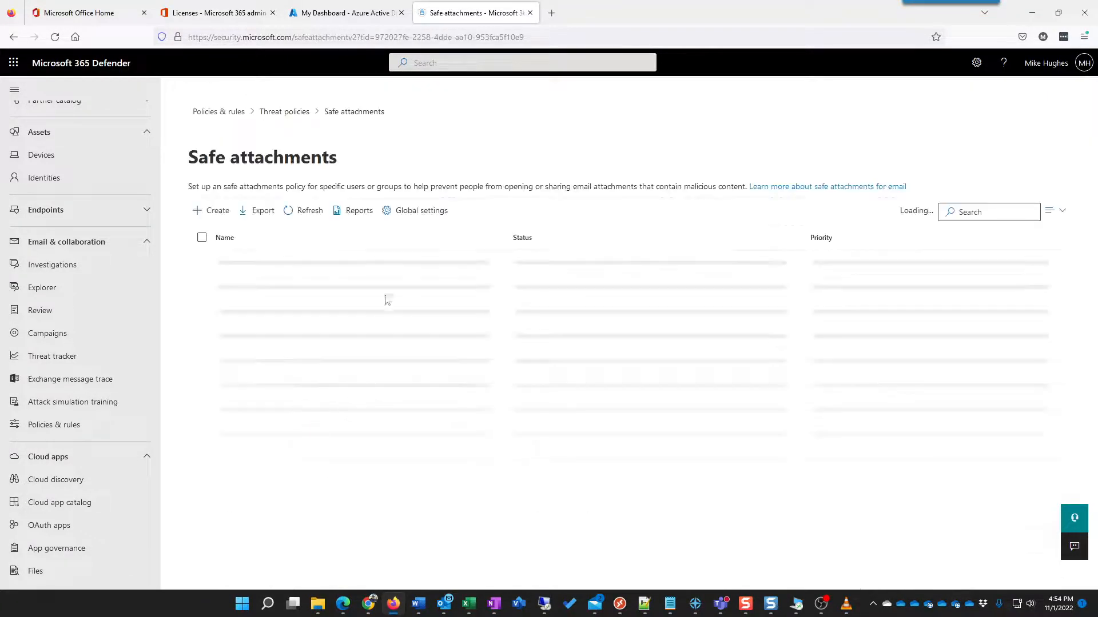
{"action": "left_click", "coordinate": [411, 212]}
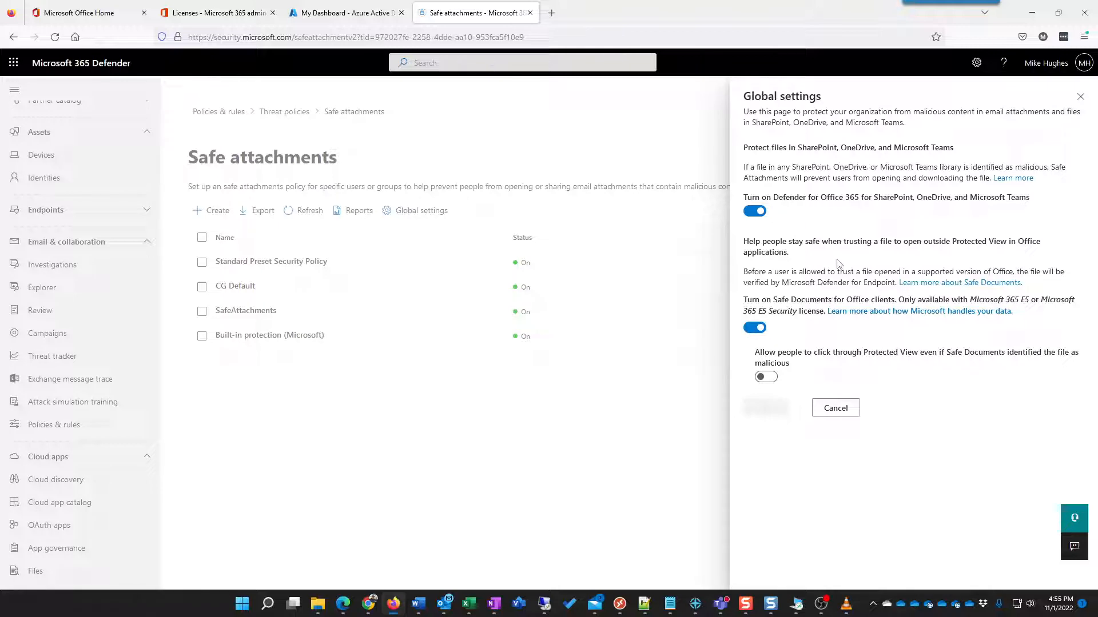
{"action": "left_click_drag", "start_coordinate": [1032, 200], "coordinate": [874, 201]}
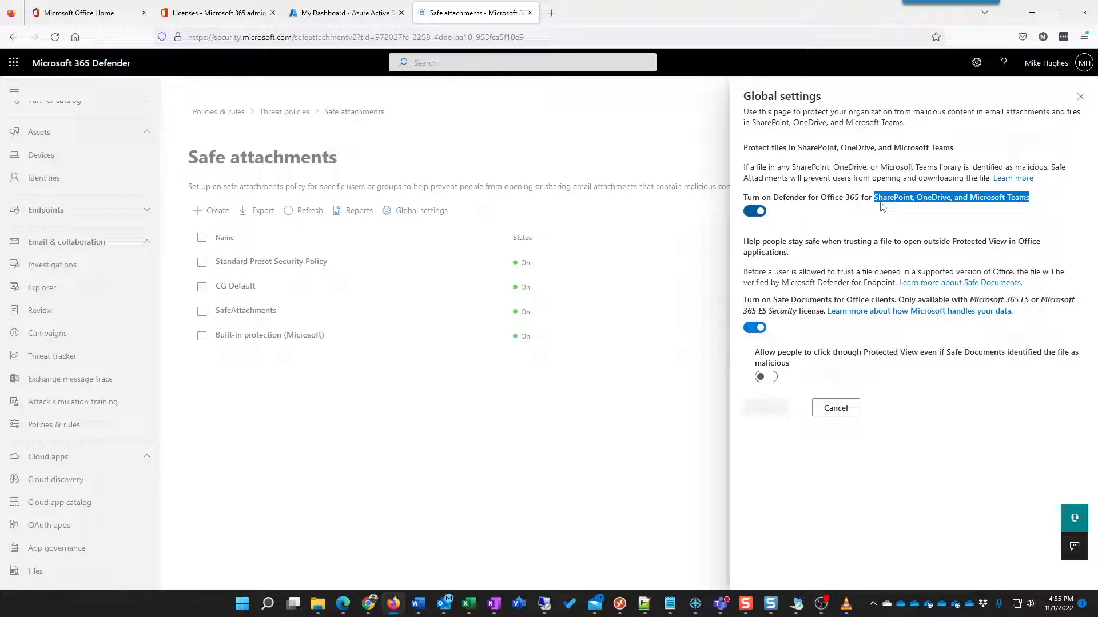
{"action": "left_click_drag", "start_coordinate": [743, 299], "coordinate": [899, 297]}
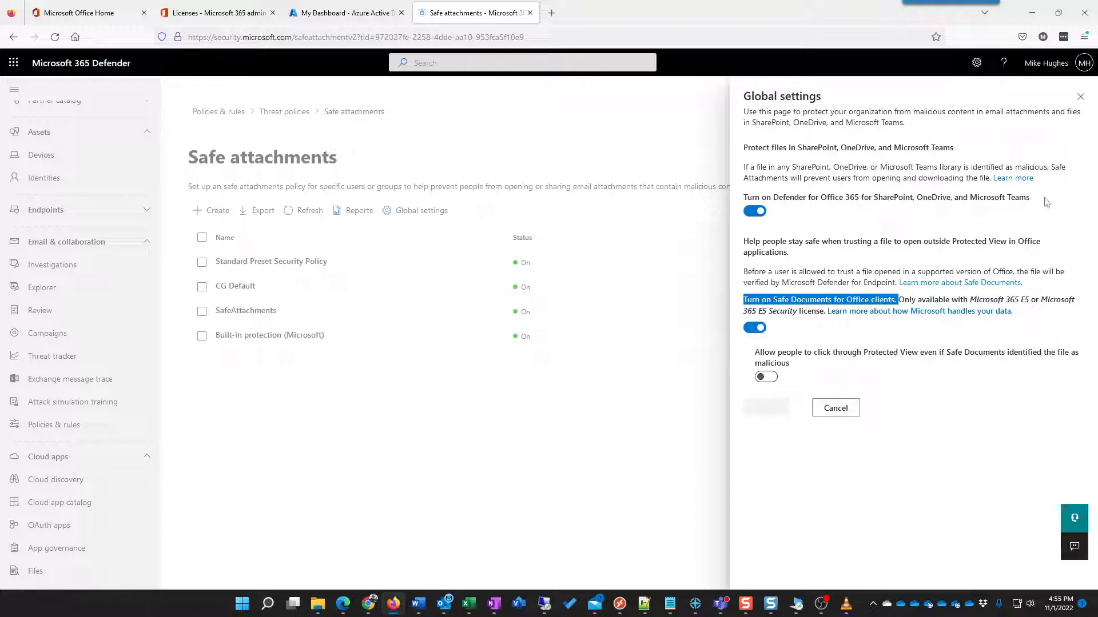
{"action": "left_click", "coordinate": [1083, 104]}
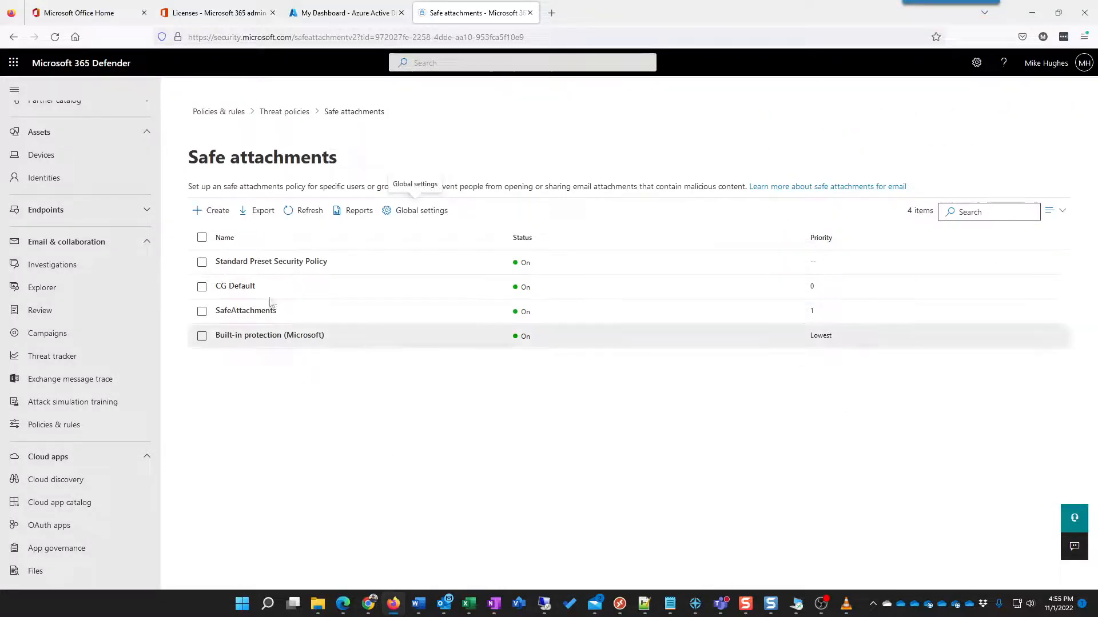
Step: Open the Safe Links policies, view the organization-wide global settings with the blocked URL list, and cancel without changes
{"action": "left_click", "coordinate": [299, 117]}
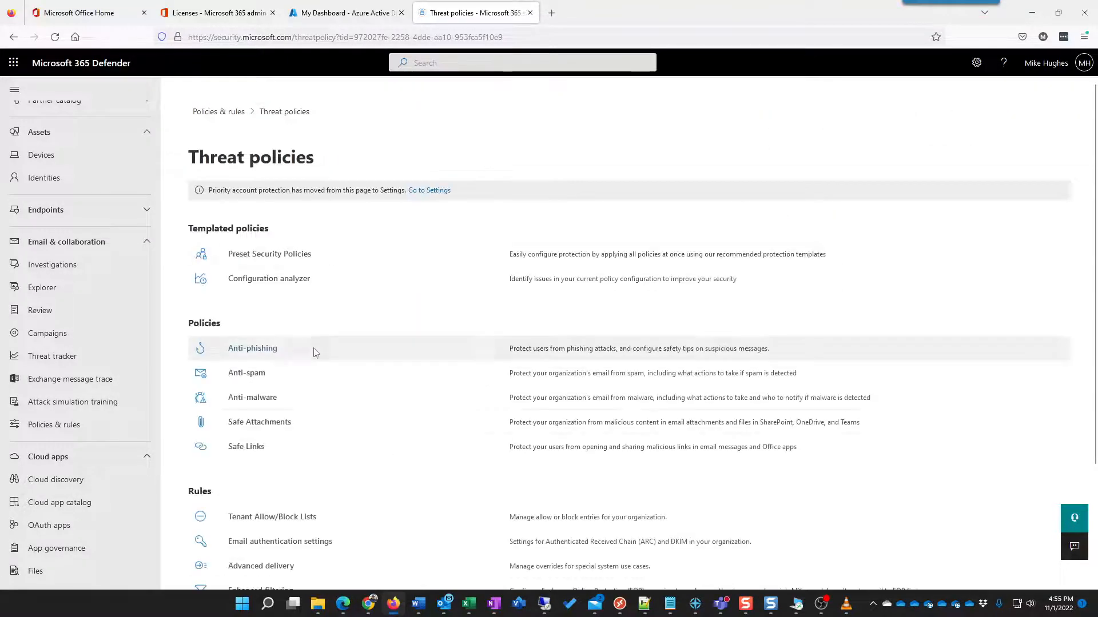
{"action": "left_click", "coordinate": [258, 448]}
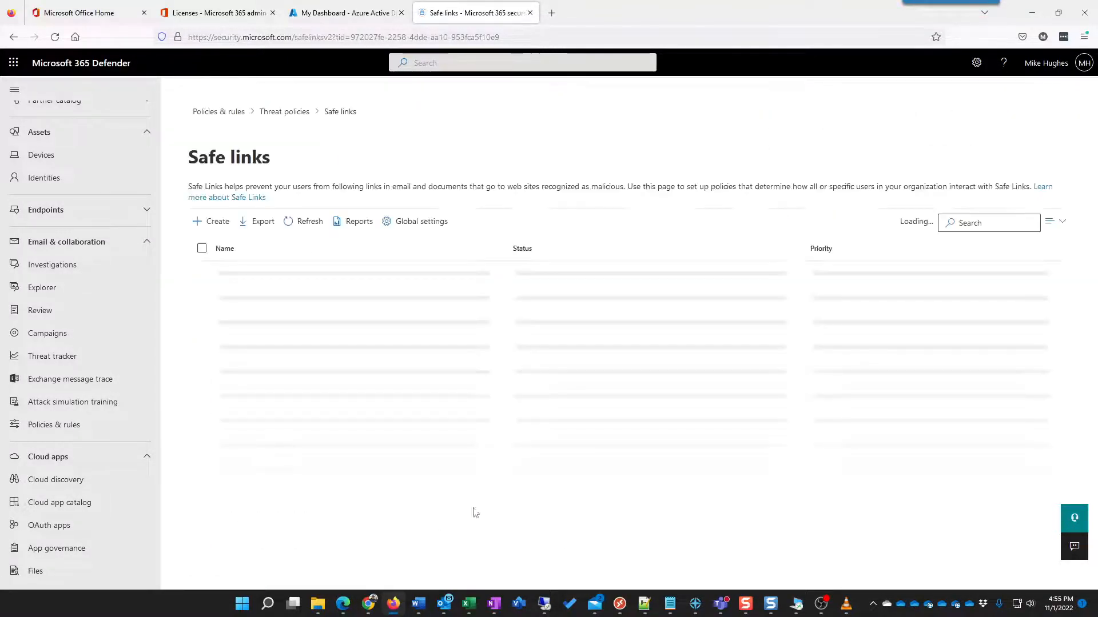
{"action": "left_click", "coordinate": [425, 228]}
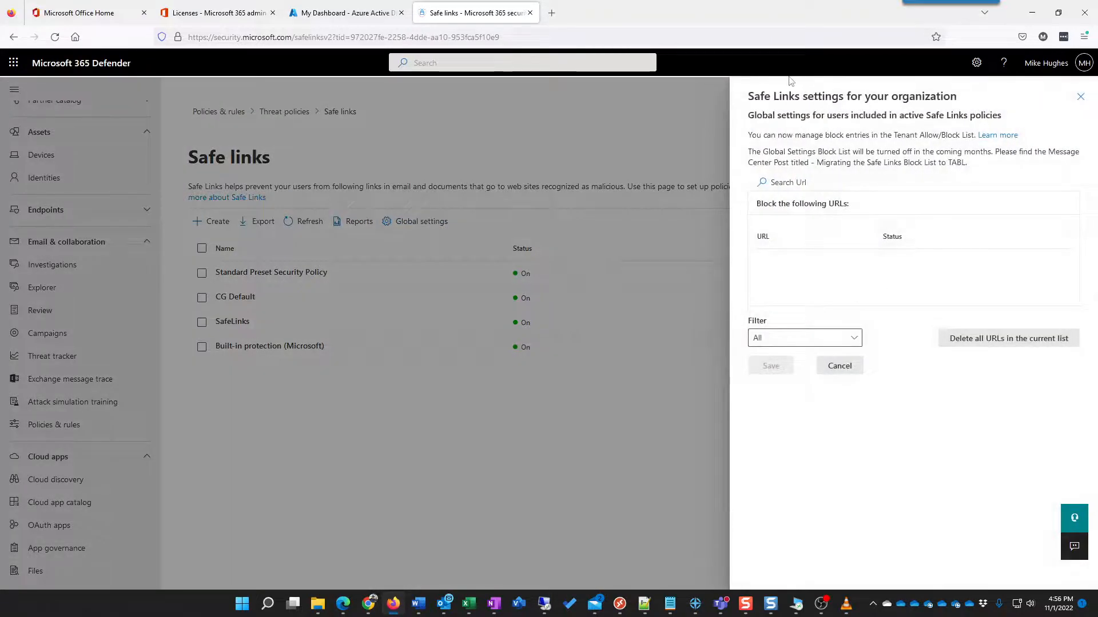
{"action": "left_click", "coordinate": [852, 379]}
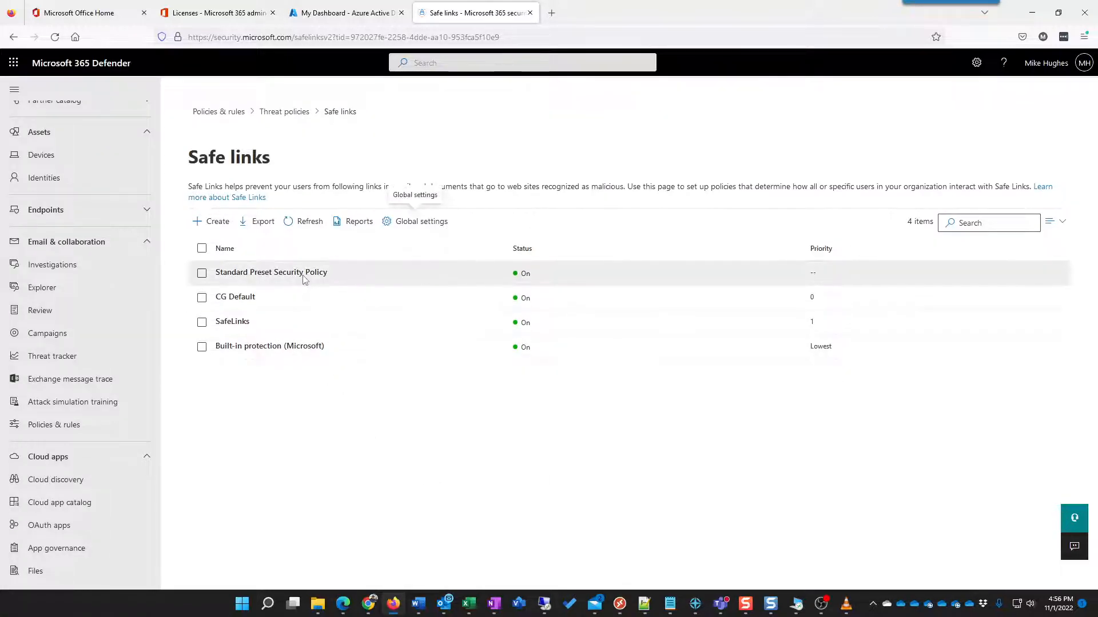
Step: Examine the SafeLinks policy's URL and click protection settings for email, Teams and Office 365 apps without saving changes
{"action": "left_click", "coordinate": [237, 324]}
{"action": "scroll", "coordinate": [895, 377], "scroll_direction": "down", "scroll_amount": 3}
{"action": "scroll", "coordinate": [825, 547], "scroll_direction": "down", "scroll_amount": 5}
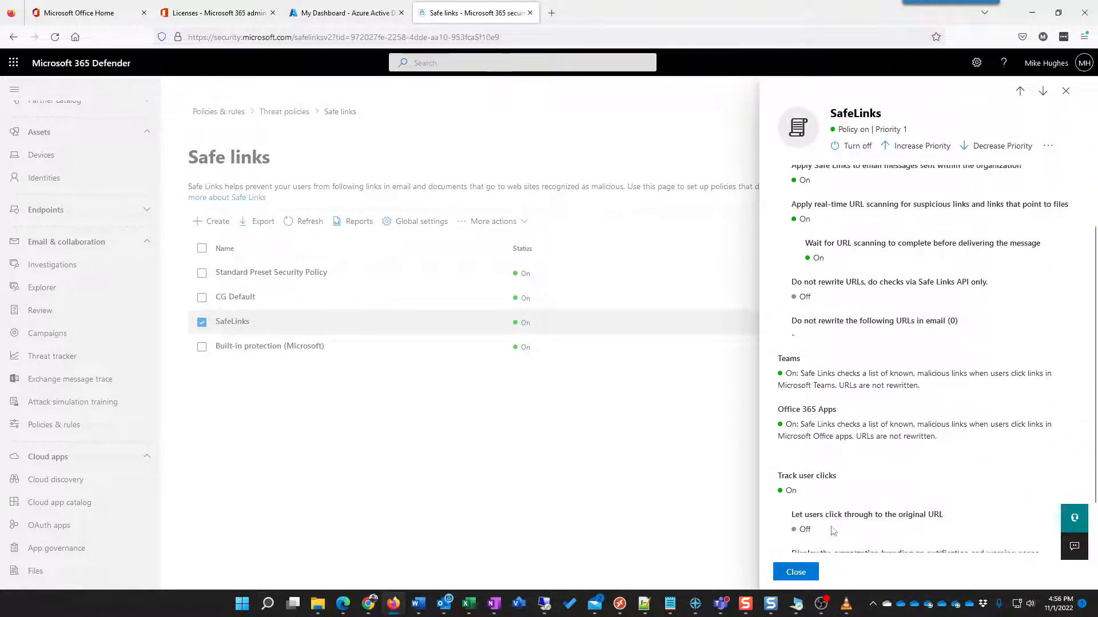
{"action": "left_click", "coordinate": [832, 452]}
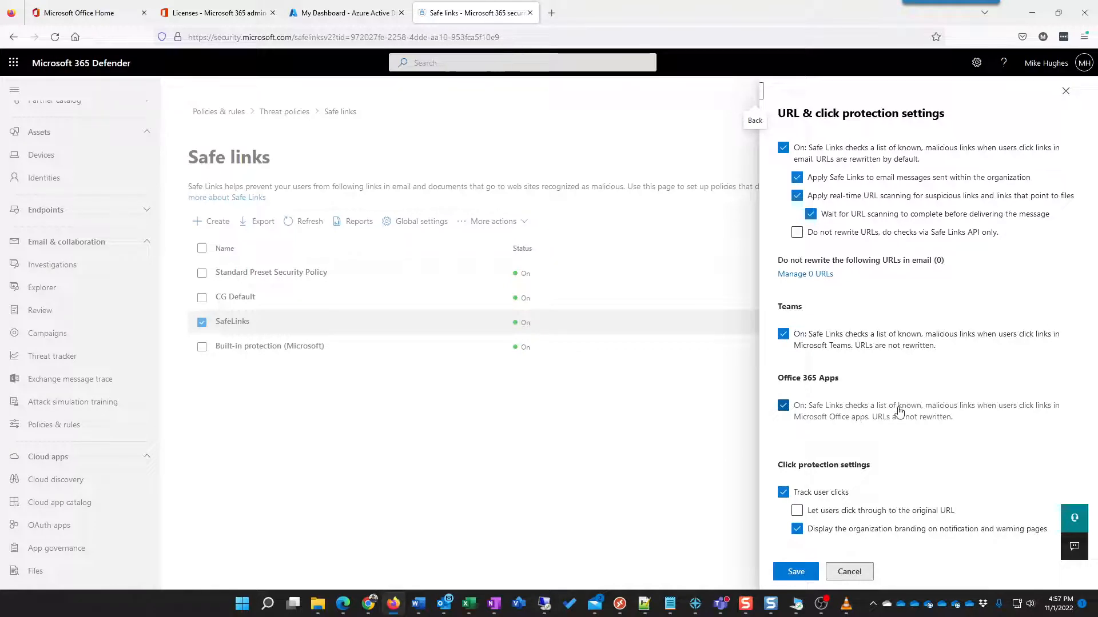
{"action": "left_click", "coordinate": [855, 574]}
{"action": "left_click", "coordinate": [813, 574]}
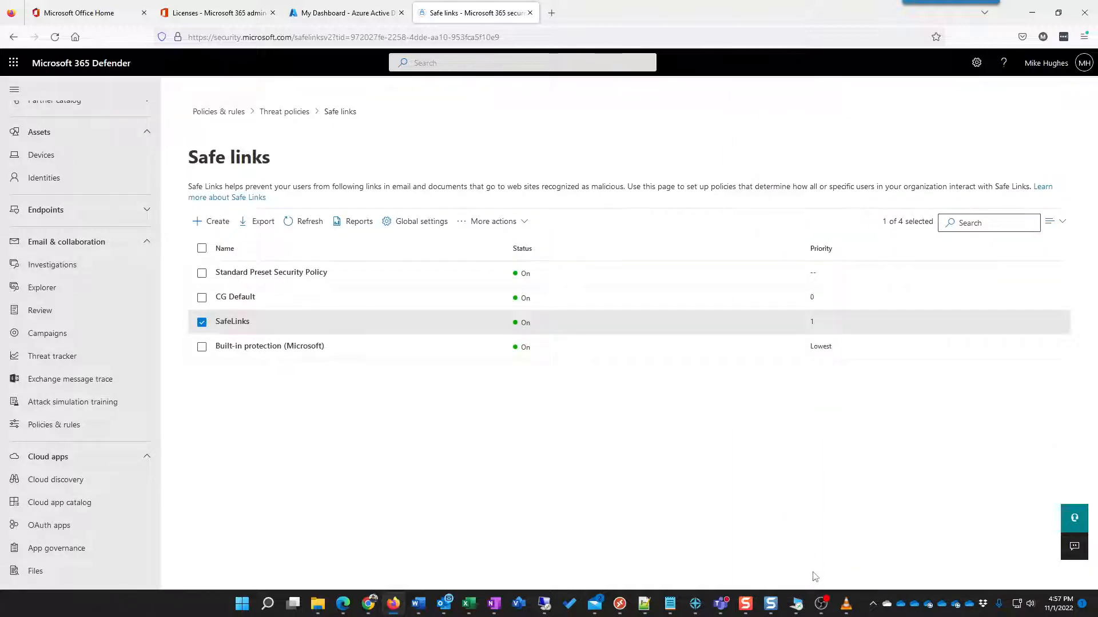
Step: Open the quarantine policies' global notification settings, examine the end-user spam notification frequency choices, and cancel
{"action": "left_click", "coordinate": [292, 113]}
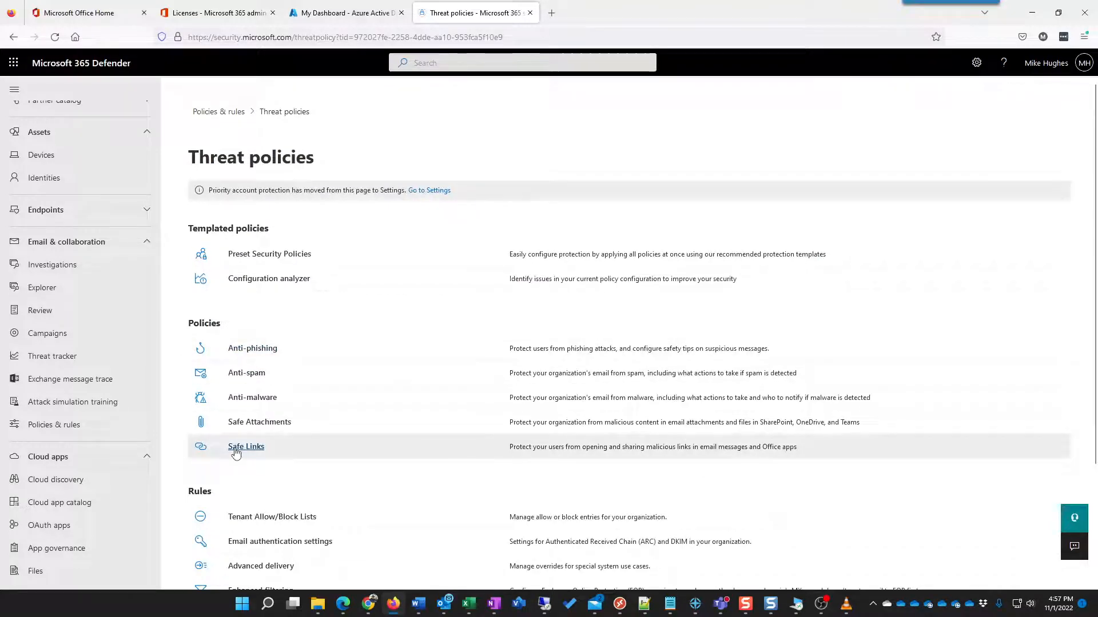
{"action": "scroll", "coordinate": [338, 414], "scroll_direction": "down", "scroll_amount": 3}
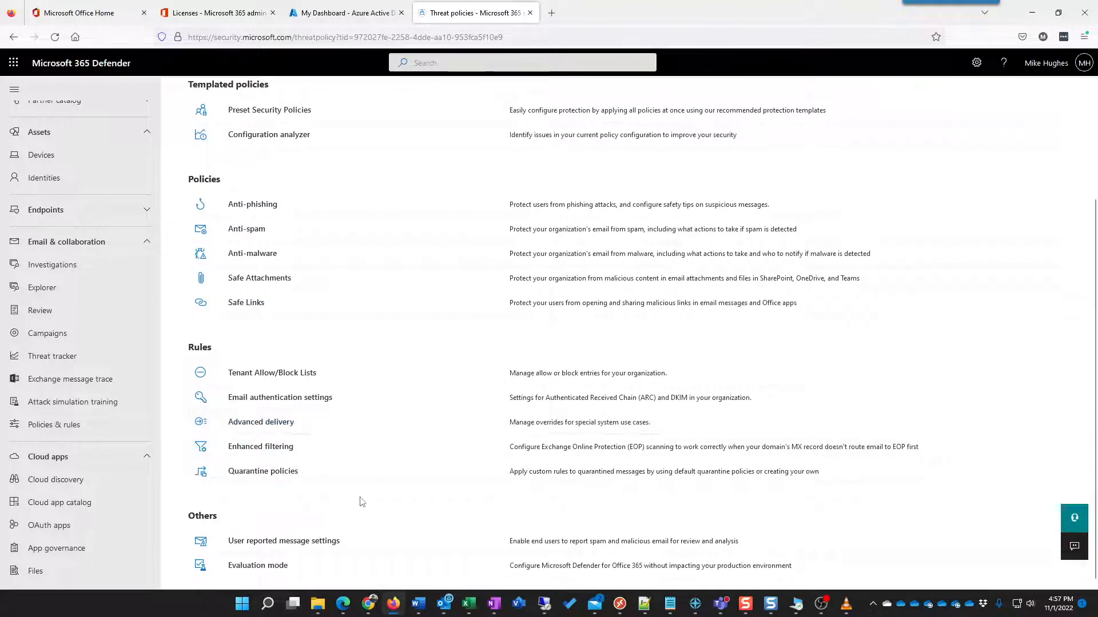
{"action": "left_click", "coordinate": [281, 374]}
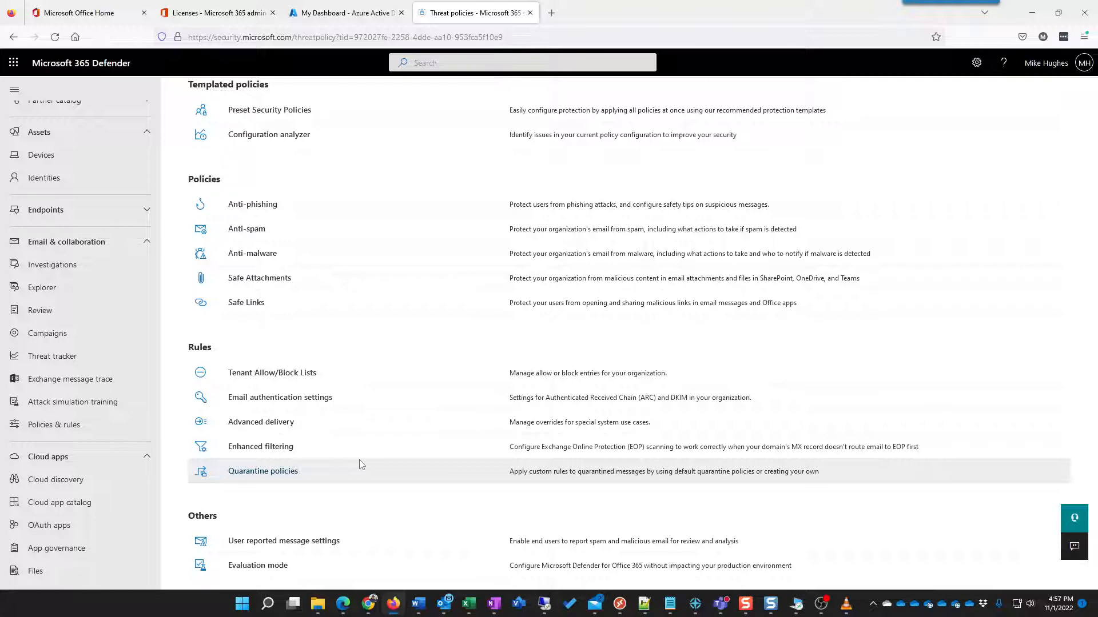
{"action": "left_click", "coordinate": [282, 476]}
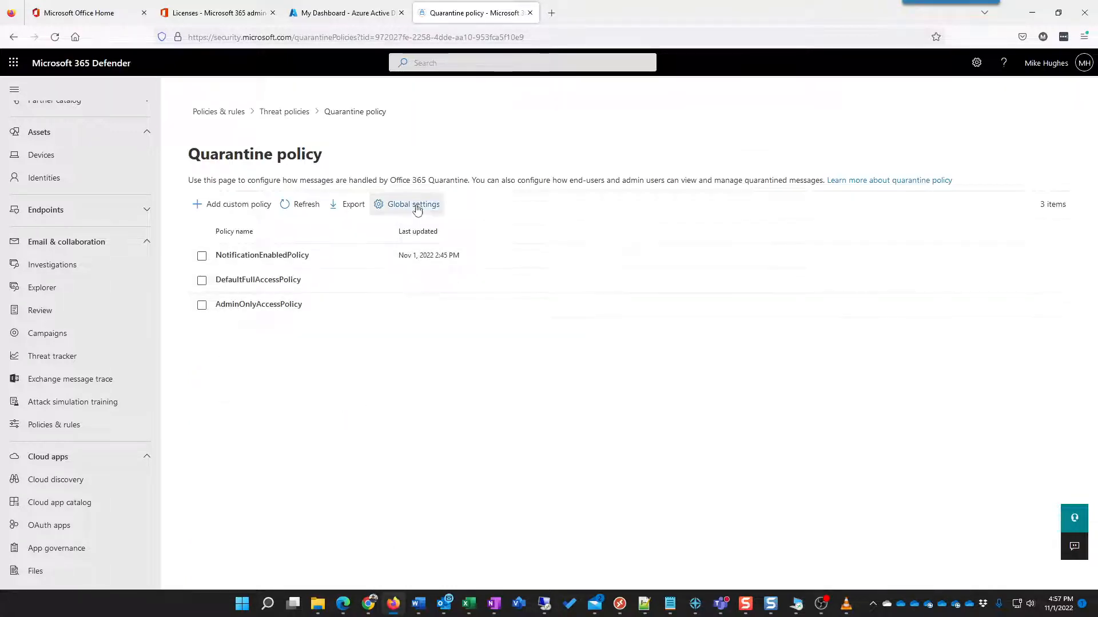
{"action": "left_click", "coordinate": [405, 211]}
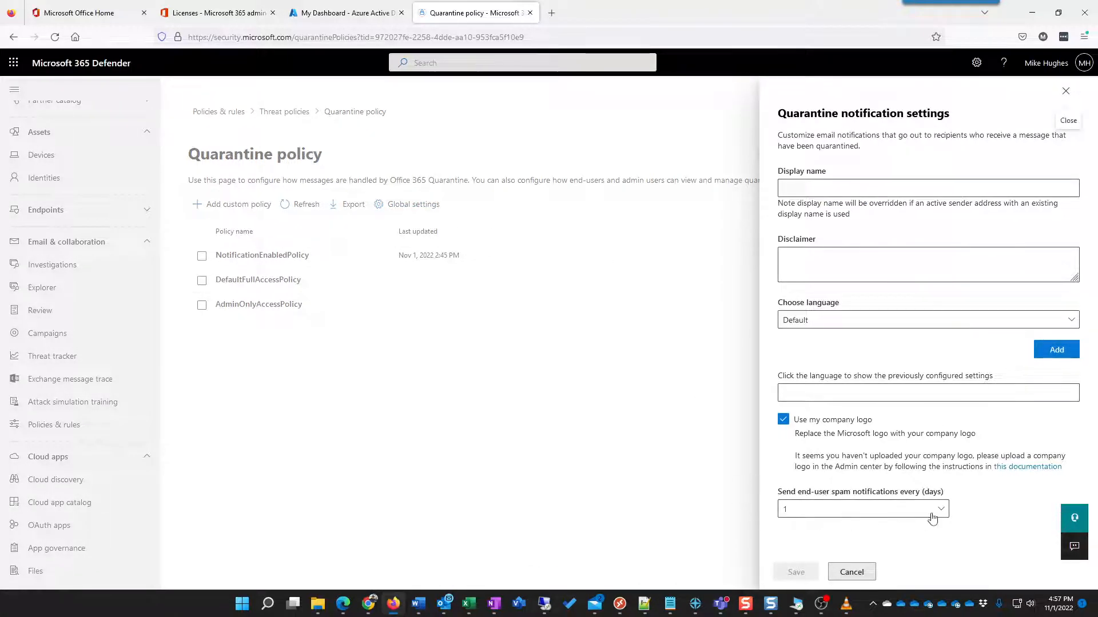
{"action": "left_click", "coordinate": [810, 509]}
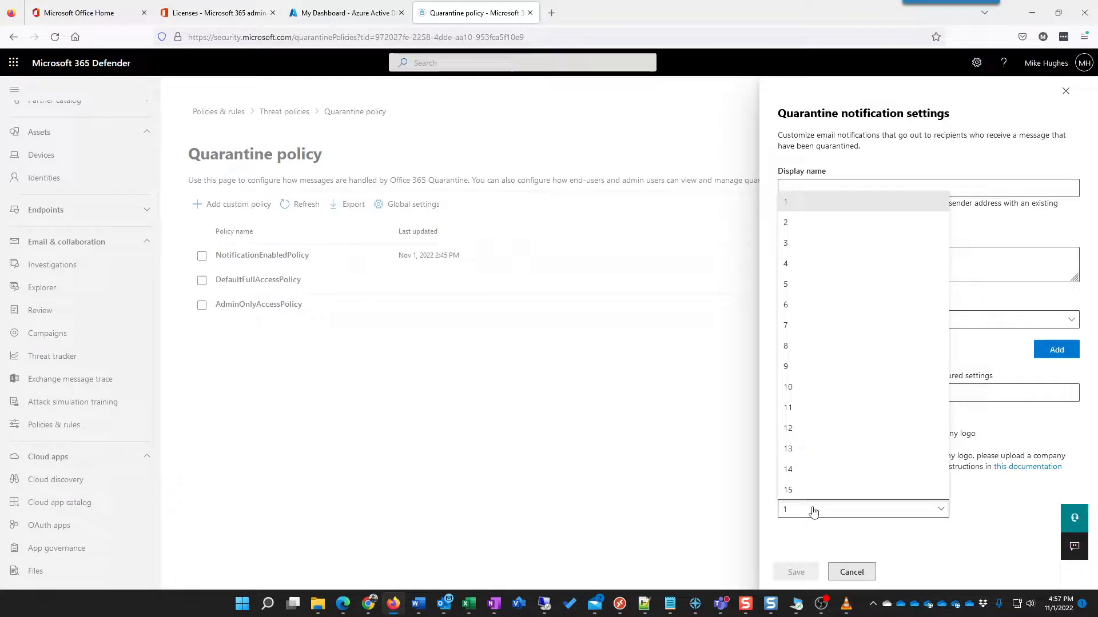
{"action": "left_click", "coordinate": [845, 510]}
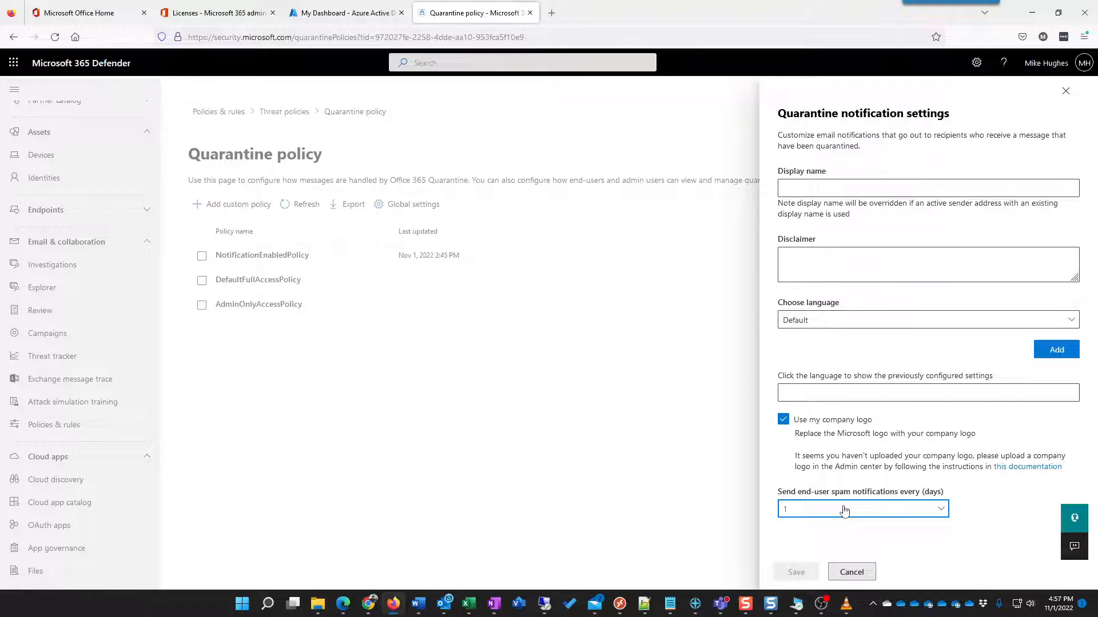
{"action": "left_click", "coordinate": [852, 572]}
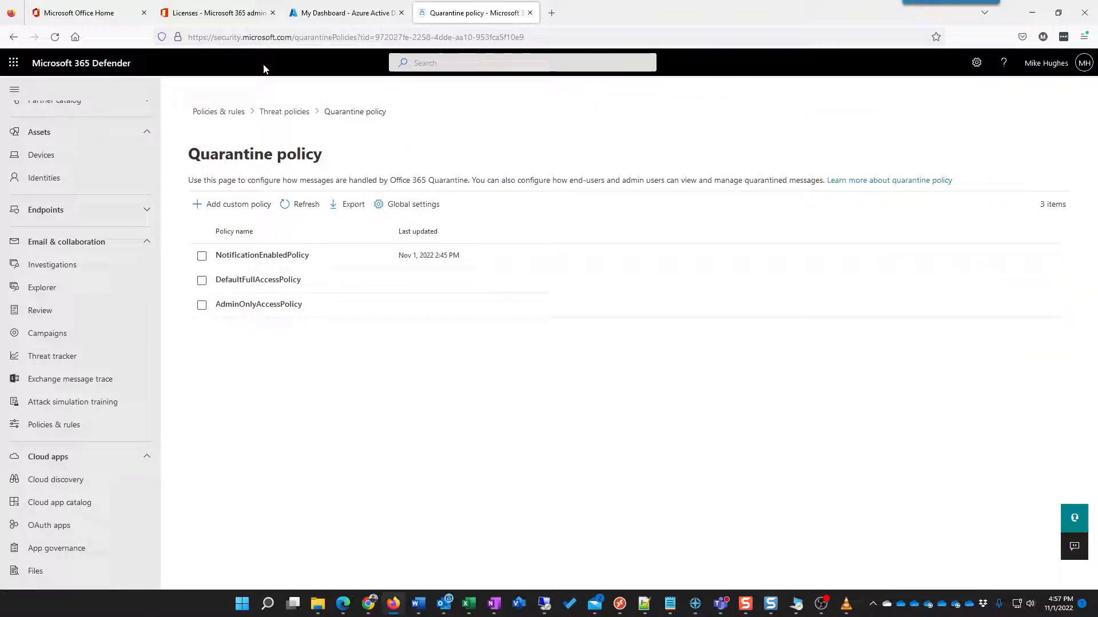
Step: Return to the threat policies to look over the rules, and open the Microsoft 365 Defender settings' account page
{"action": "left_click", "coordinate": [288, 111]}
{"action": "scroll", "coordinate": [406, 377], "scroll_direction": "down", "scroll_amount": 3}
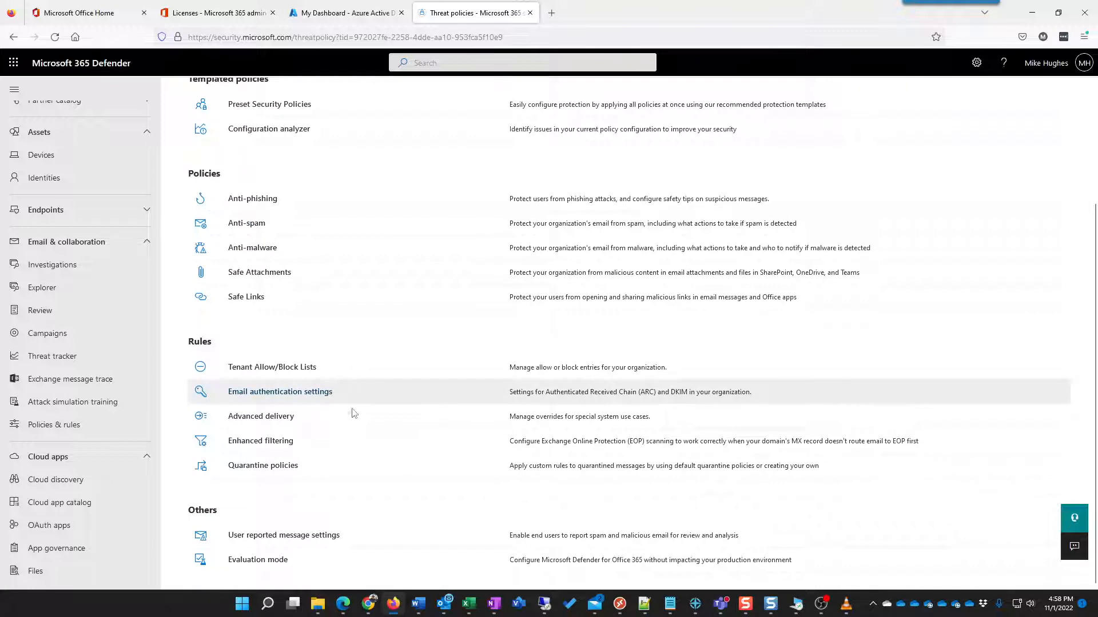
{"action": "scroll", "coordinate": [93, 290], "scroll_direction": "down", "scroll_amount": 5}
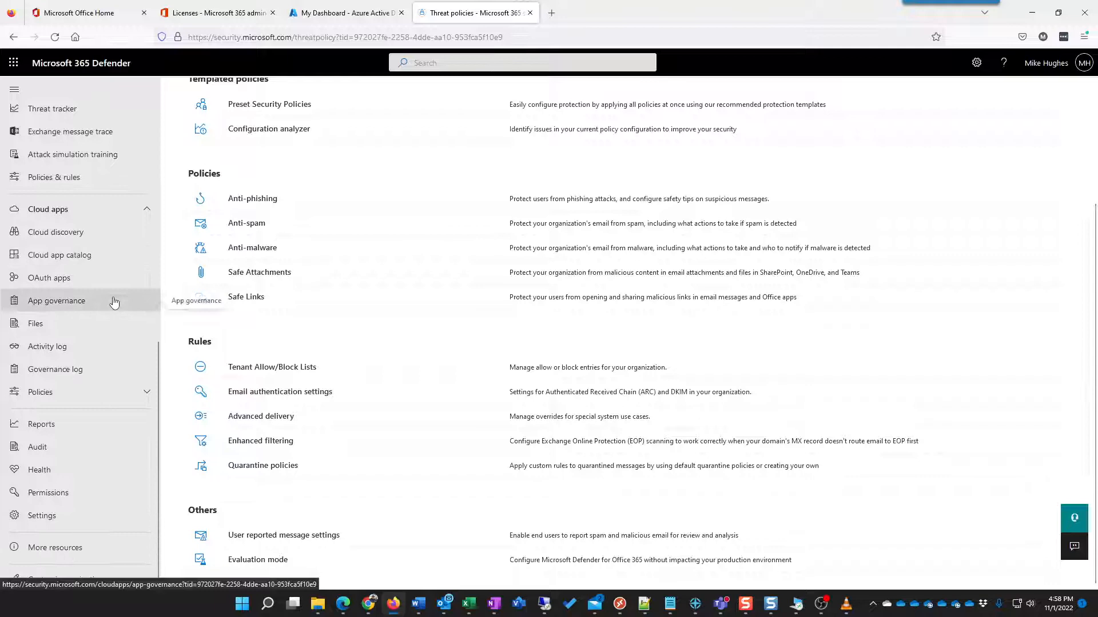
{"action": "left_click", "coordinate": [86, 515]}
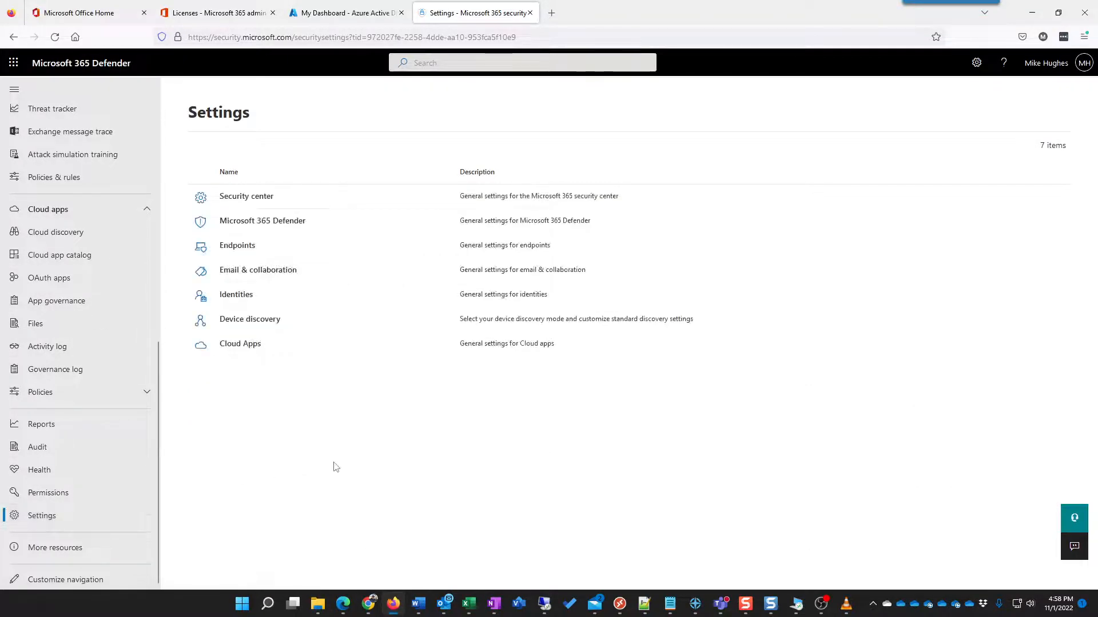
{"action": "left_click", "coordinate": [263, 223]}
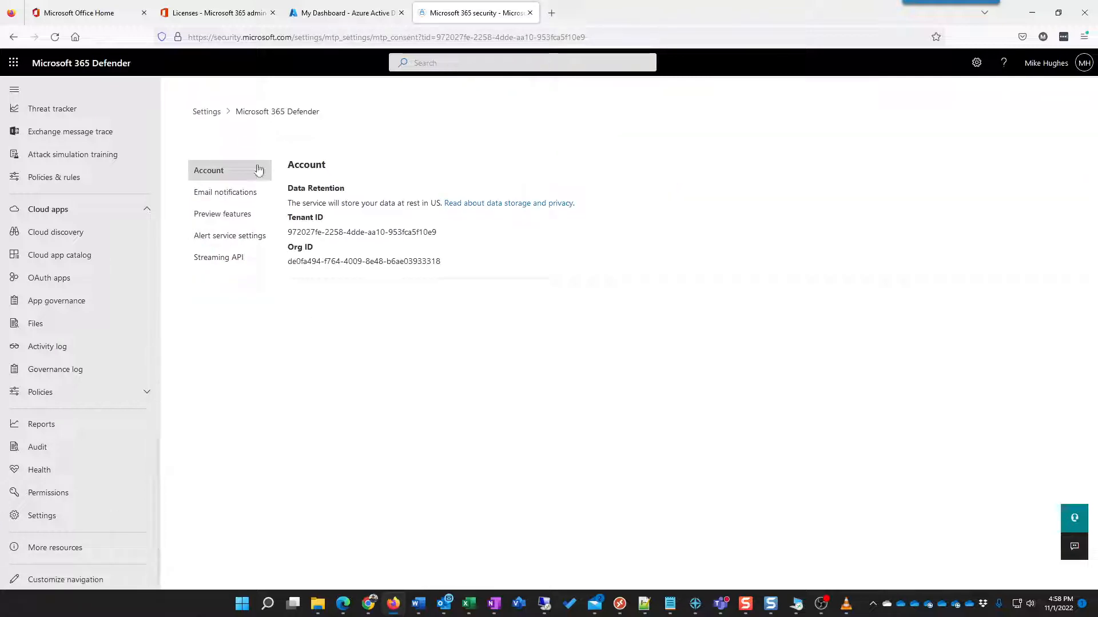
Step: Examine the incident and threat analytics email notification options and the preview features setting
{"action": "left_click", "coordinate": [243, 195]}
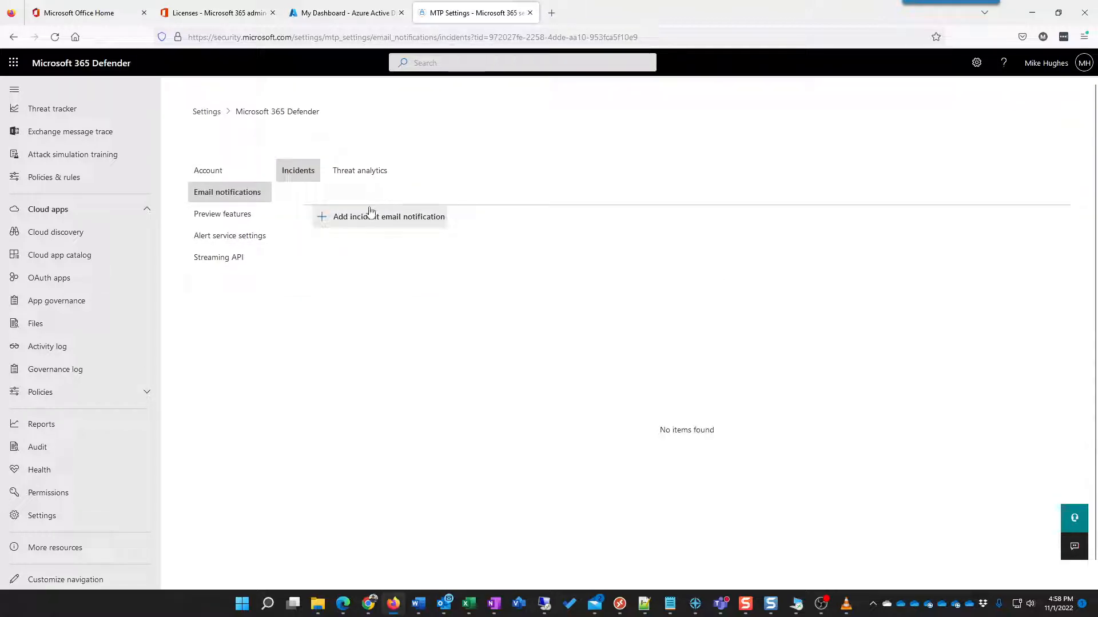
{"action": "left_click", "coordinate": [352, 218]}
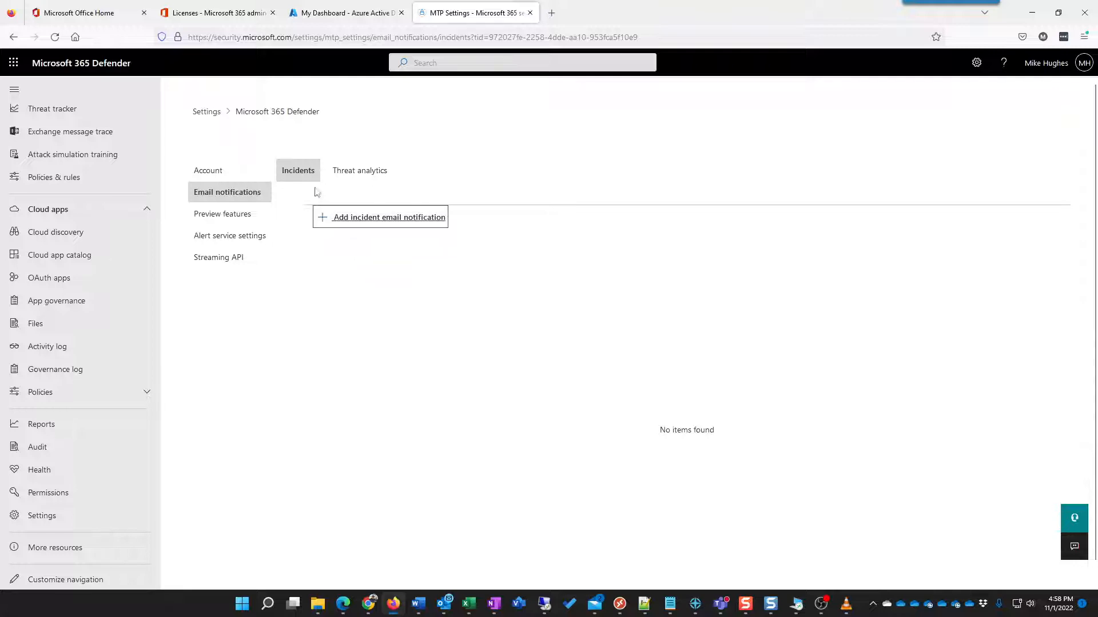
{"action": "left_click", "coordinate": [343, 171]}
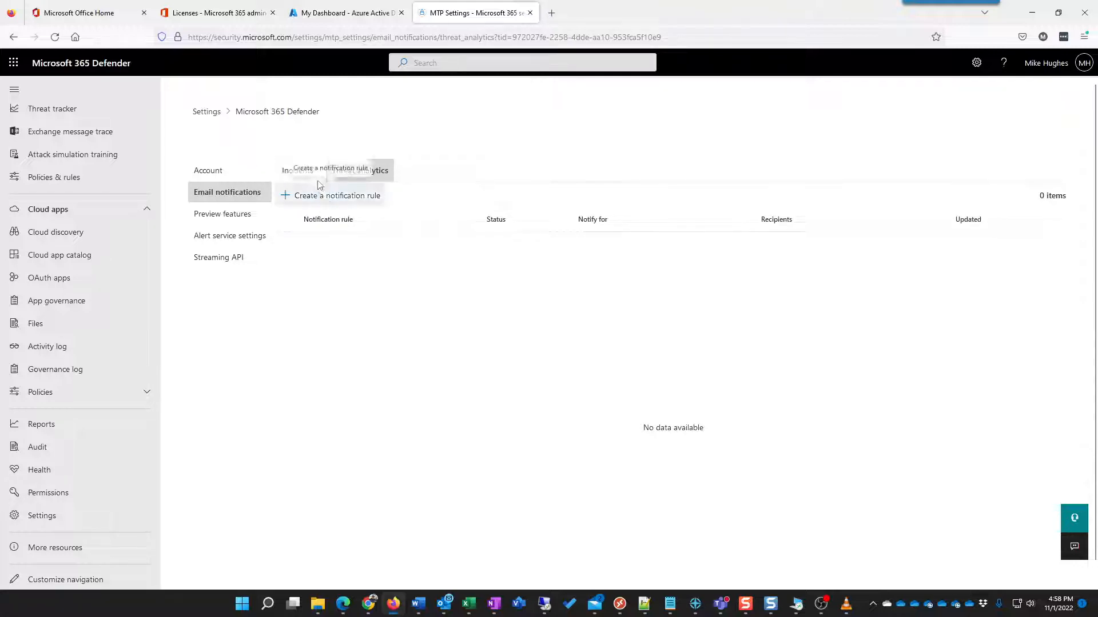
{"action": "left_click", "coordinate": [305, 174]}
{"action": "left_click", "coordinate": [347, 223]}
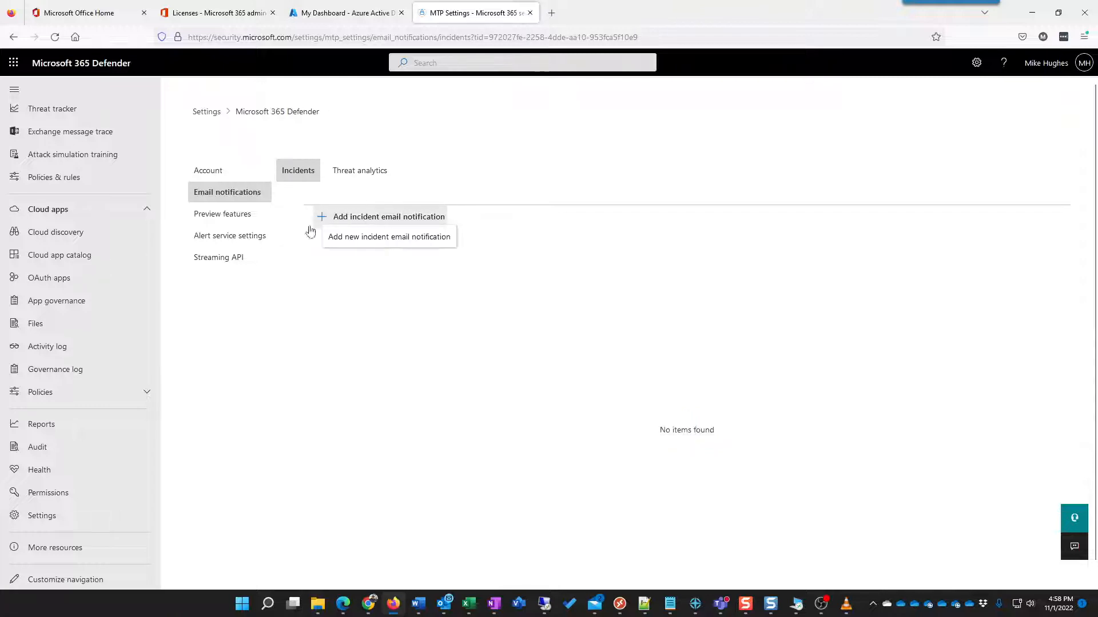
{"action": "left_click", "coordinate": [246, 217]}
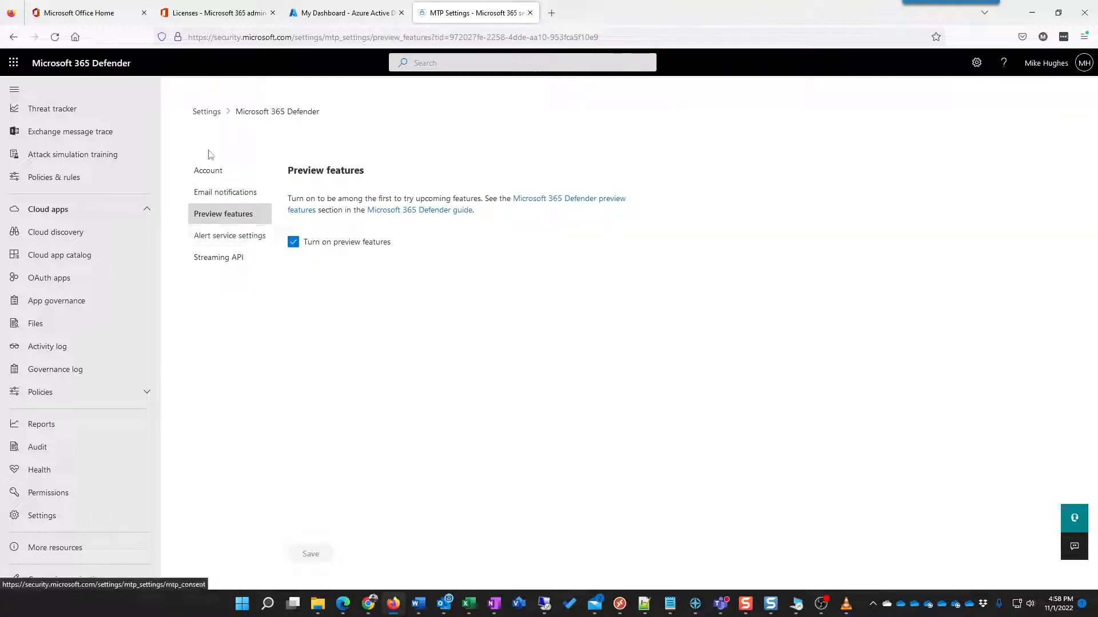
Step: Open the Email & collaboration settings and examine the user tags and priority account protection
{"action": "left_click", "coordinate": [207, 112]}
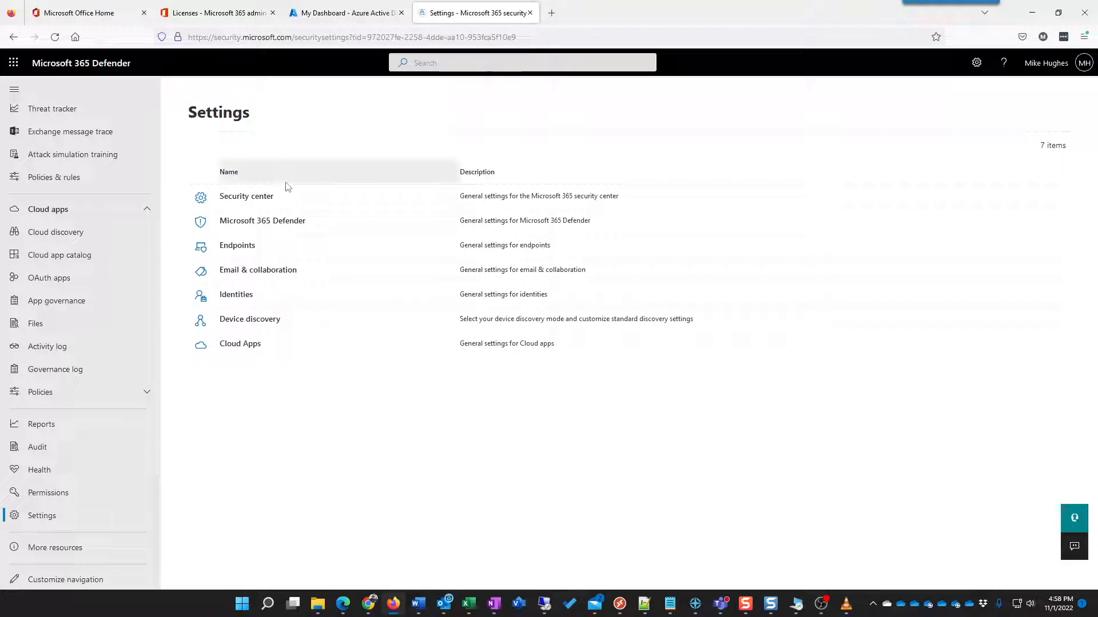
{"action": "left_click", "coordinate": [276, 272]}
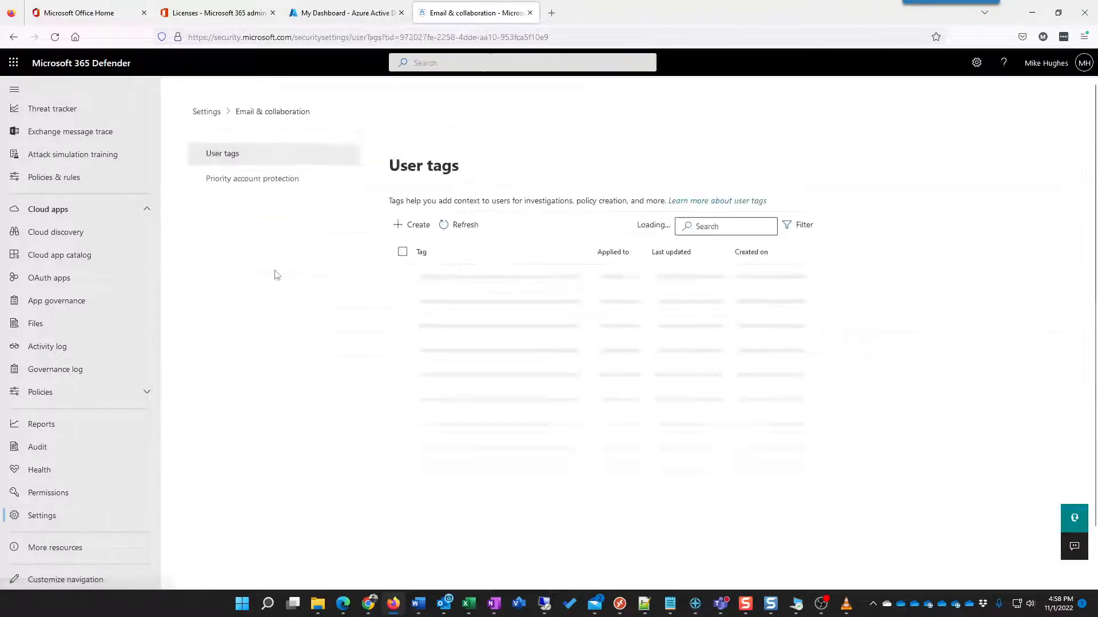
{"action": "left_click", "coordinate": [270, 188]}
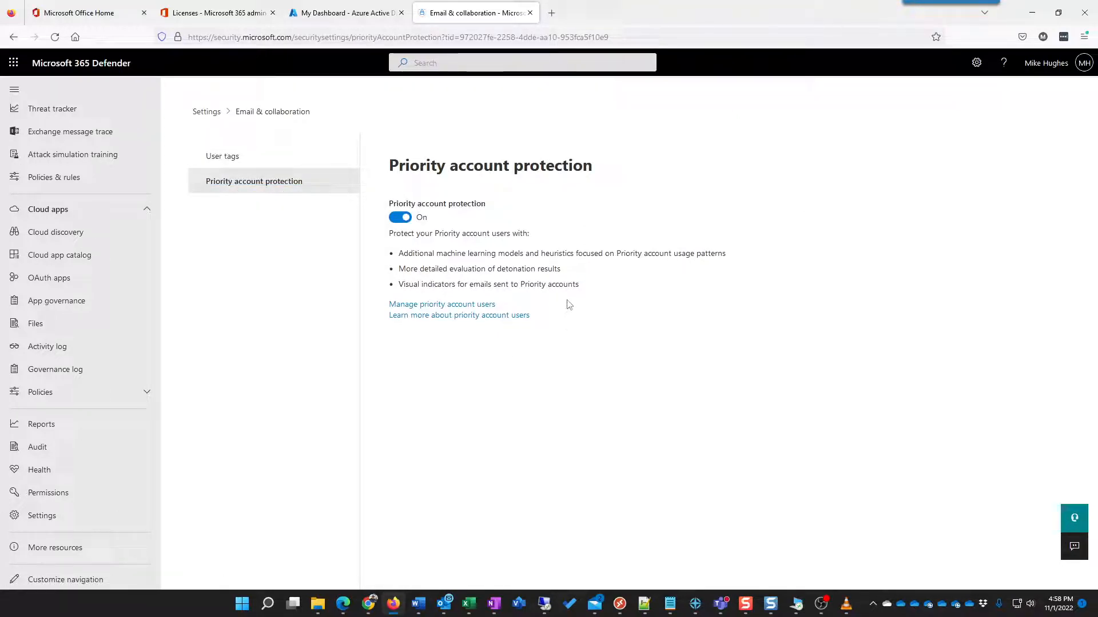
Step: Examine the user tags and priority account protection pages, open the new-tag form to view its fields, and cancel
{"action": "left_click", "coordinate": [458, 306]}
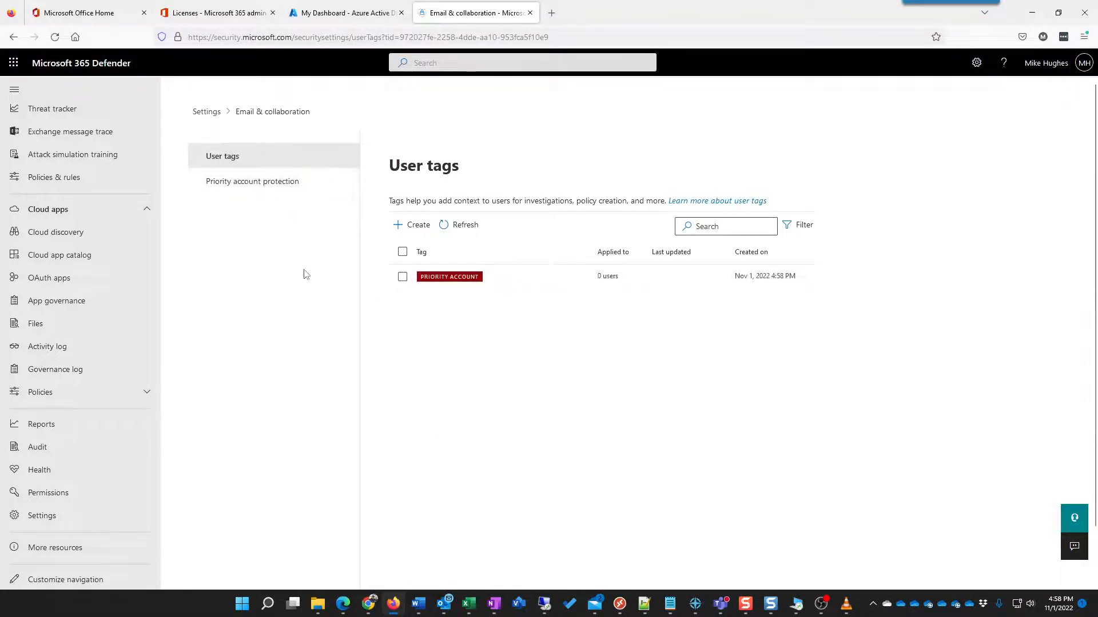
{"action": "left_click", "coordinate": [269, 189]}
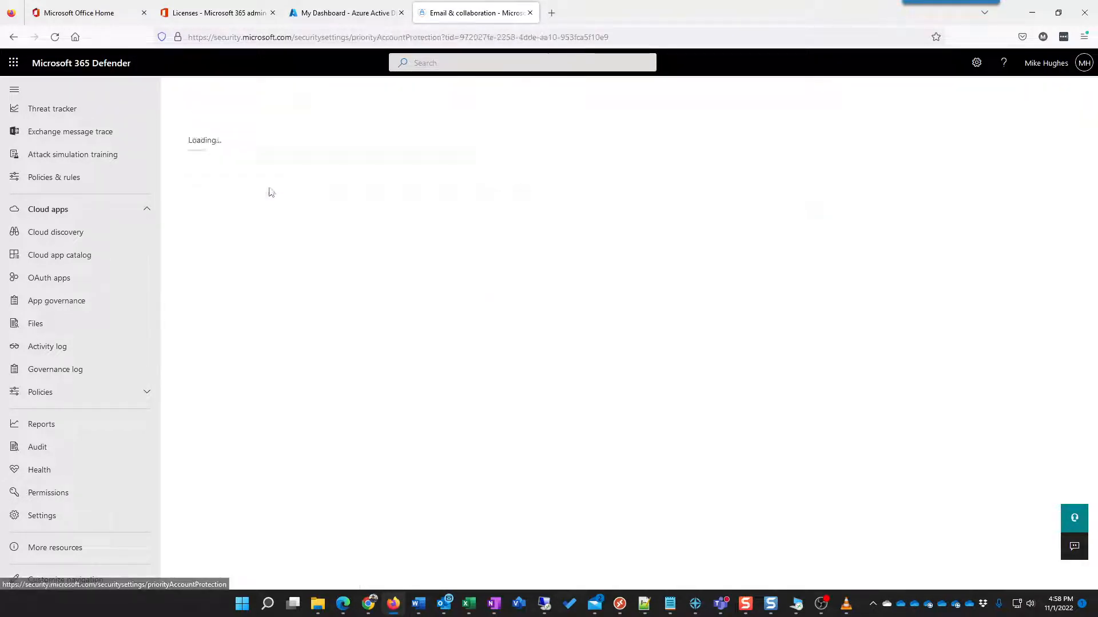
{"action": "left_click", "coordinate": [240, 161]}
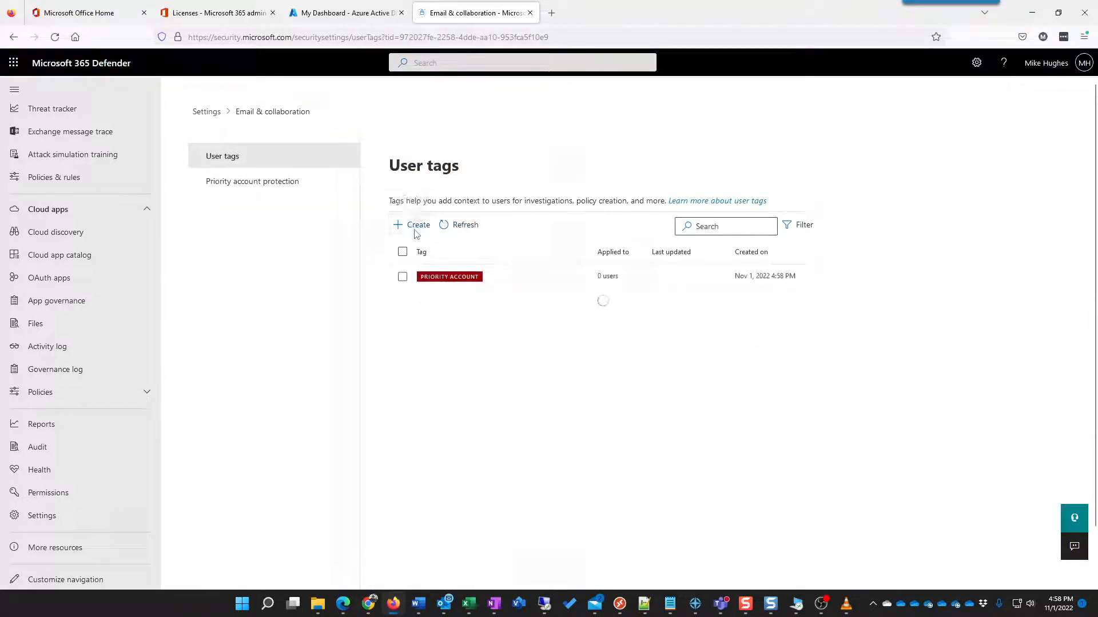
{"action": "left_click", "coordinate": [411, 226]}
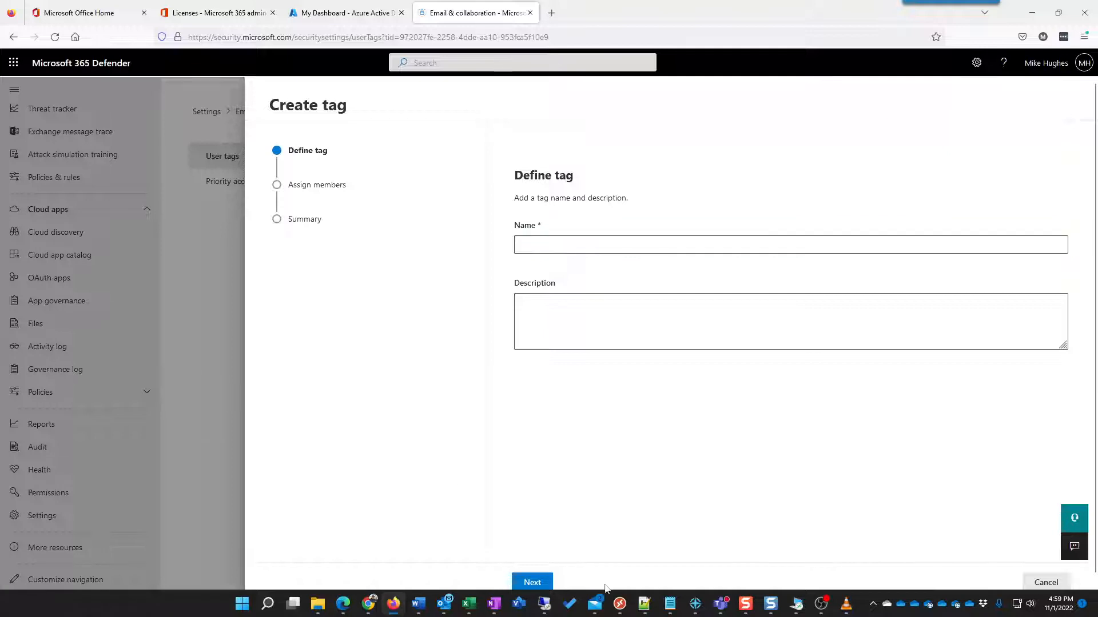
{"action": "left_click", "coordinate": [1046, 582]}
Step: Edit the Priority account tag, assign the administrator's user account as a member, and submit the updated tag
{"action": "left_click", "coordinate": [464, 283]}
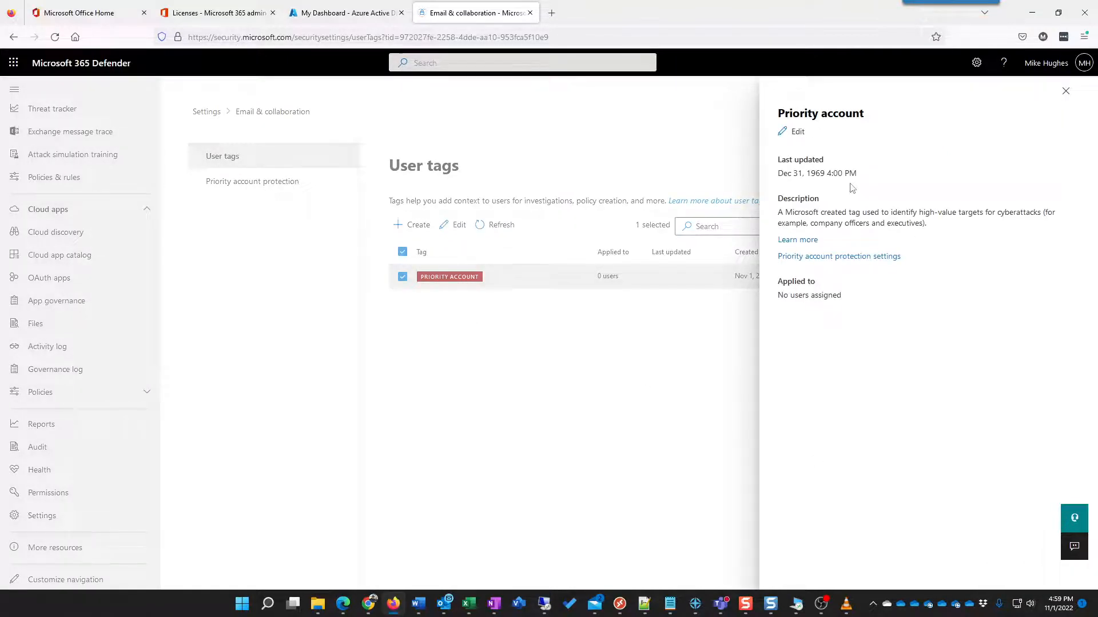
{"action": "left_click", "coordinate": [795, 132]}
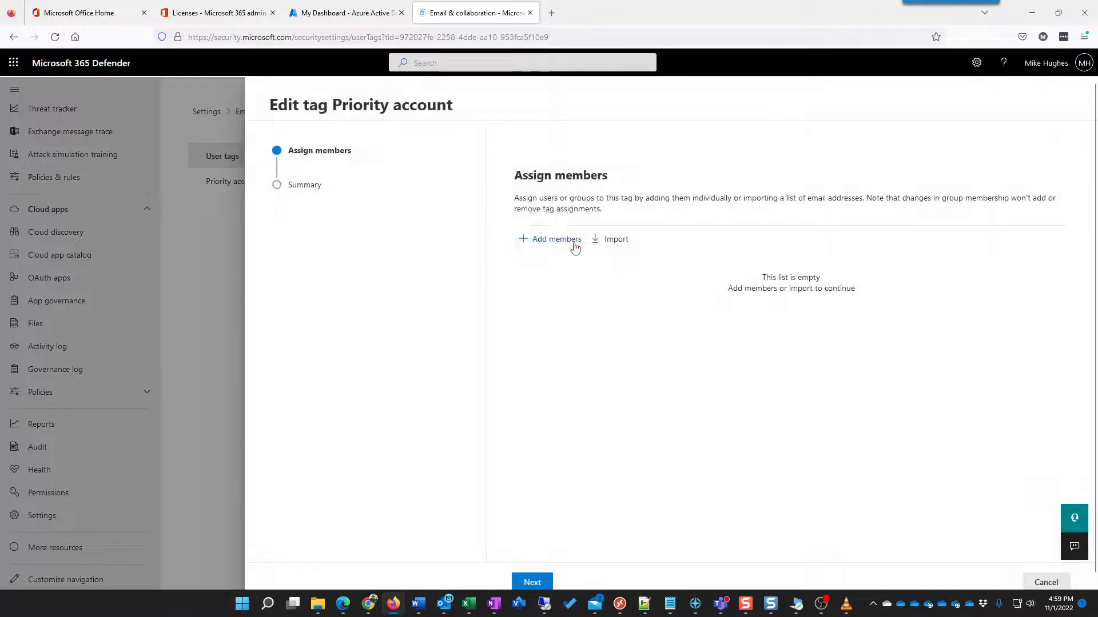
{"action": "left_click", "coordinate": [574, 248]}
{"action": "left_click", "coordinate": [794, 151]}
{"action": "type", "text": "mike"}
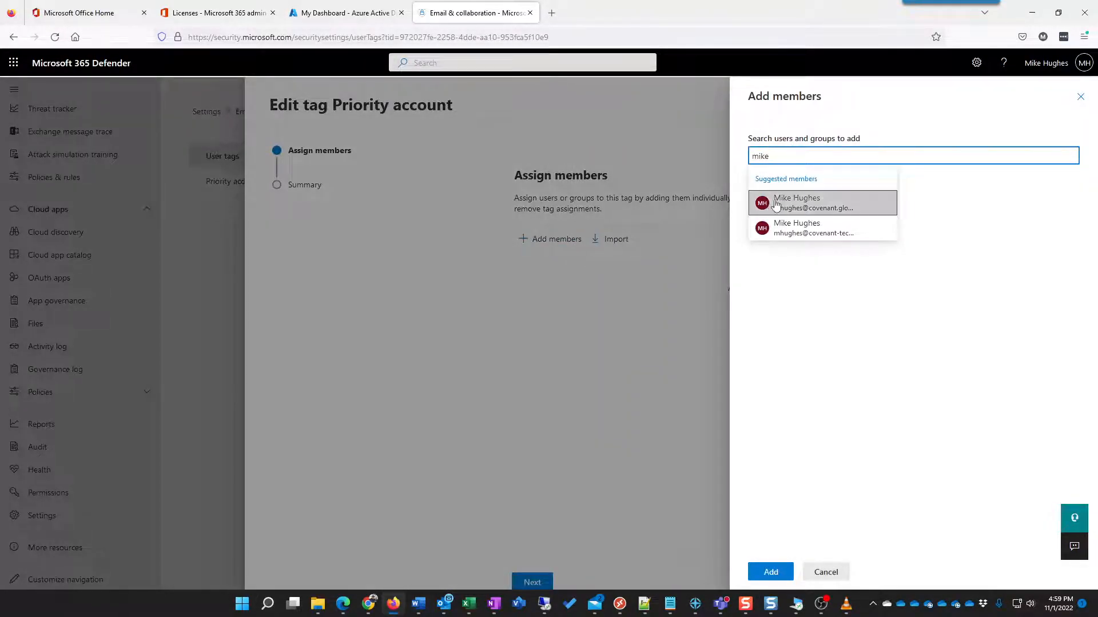
{"action": "left_click", "coordinate": [775, 204]}
{"action": "left_click", "coordinate": [769, 575]}
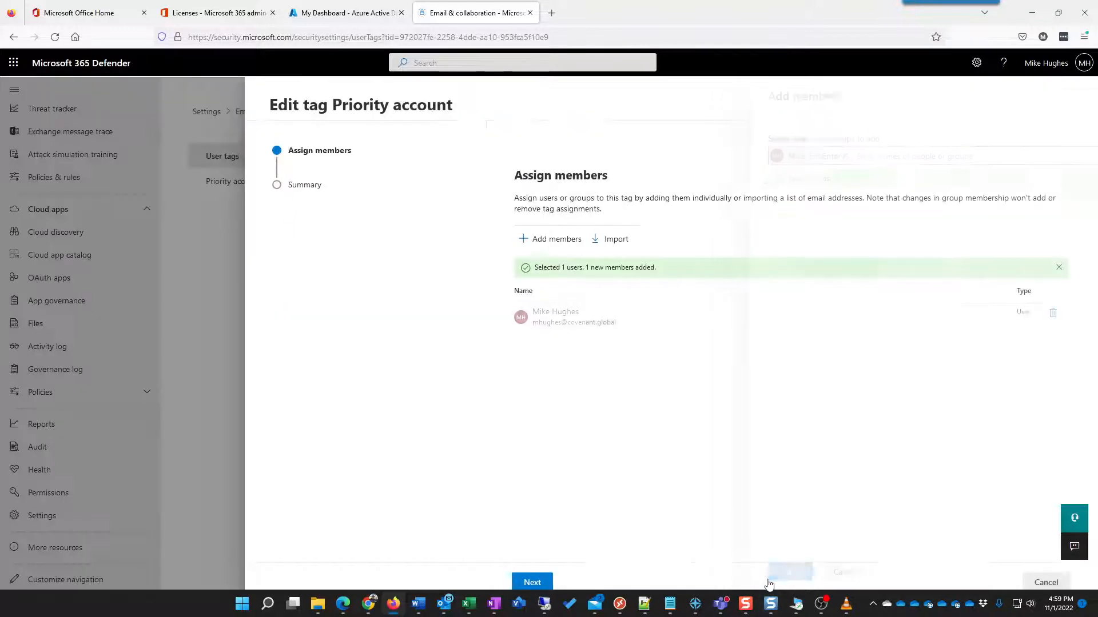
{"action": "left_click", "coordinate": [532, 582]}
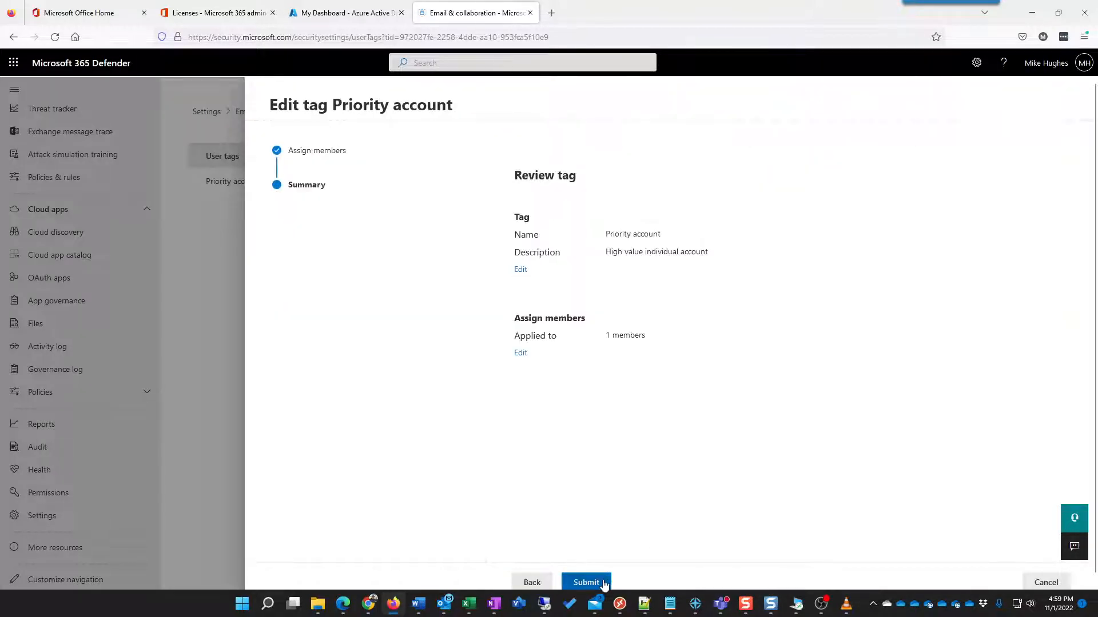
{"action": "left_click", "coordinate": [586, 583]}
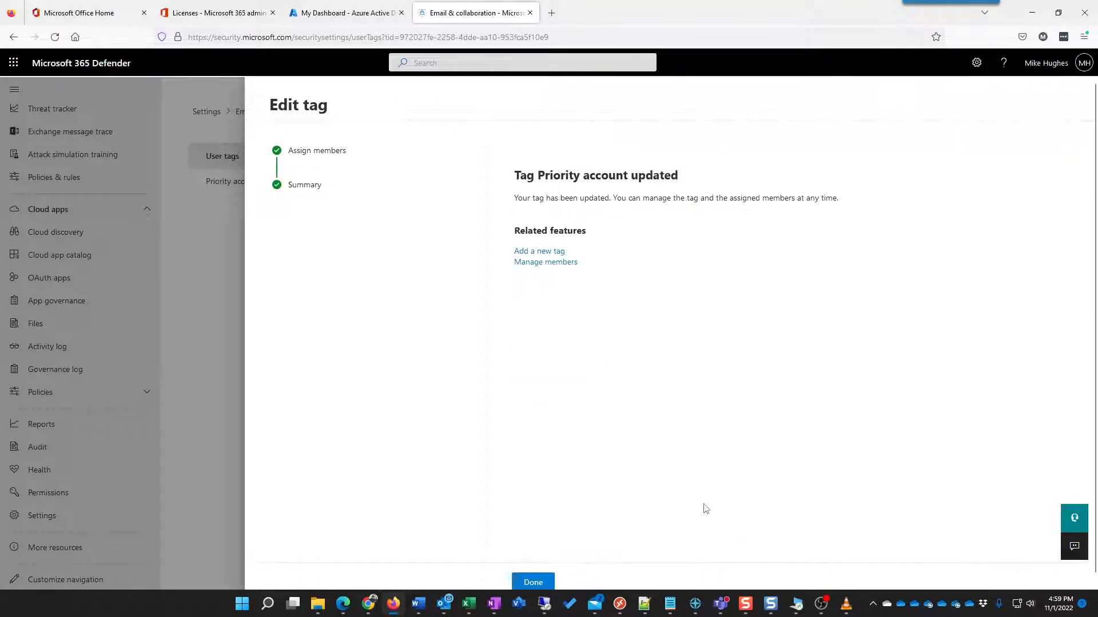
{"action": "left_click", "coordinate": [533, 581]}
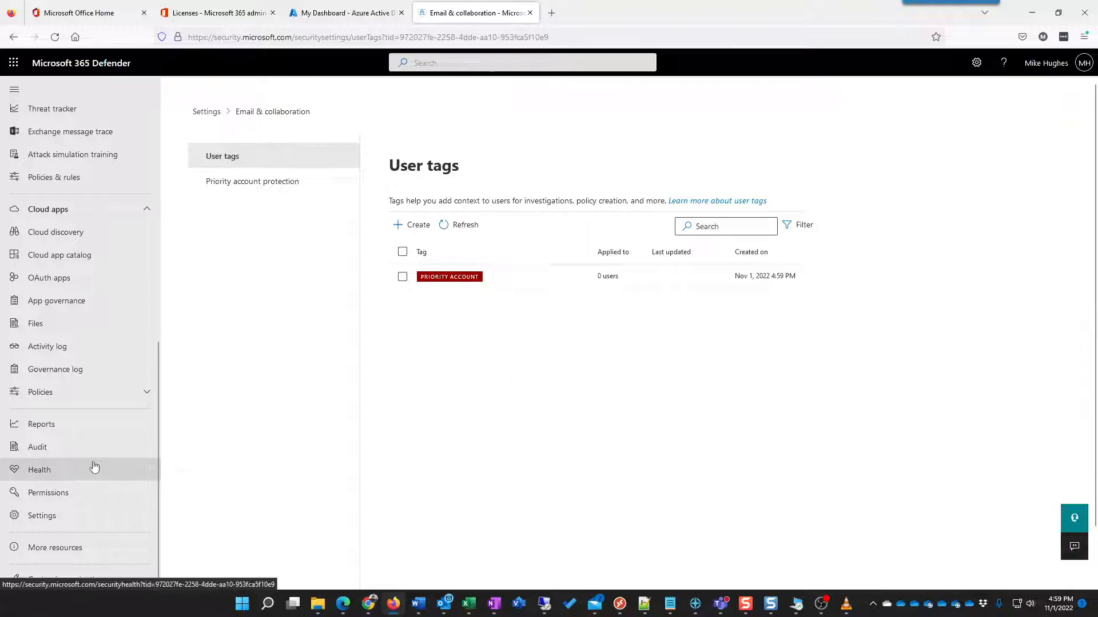
Step: Open the quarantine from the email review page and examine the quarantined emails and files
{"action": "scroll", "coordinate": [90, 435], "scroll_direction": "up", "scroll_amount": 5}
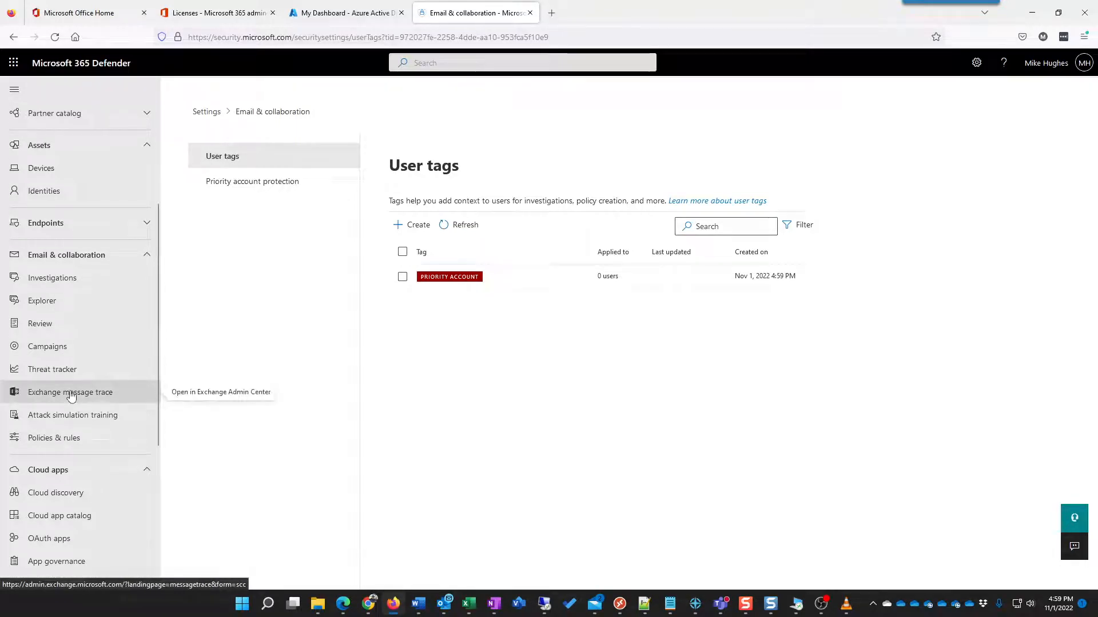
{"action": "left_click", "coordinate": [51, 324]}
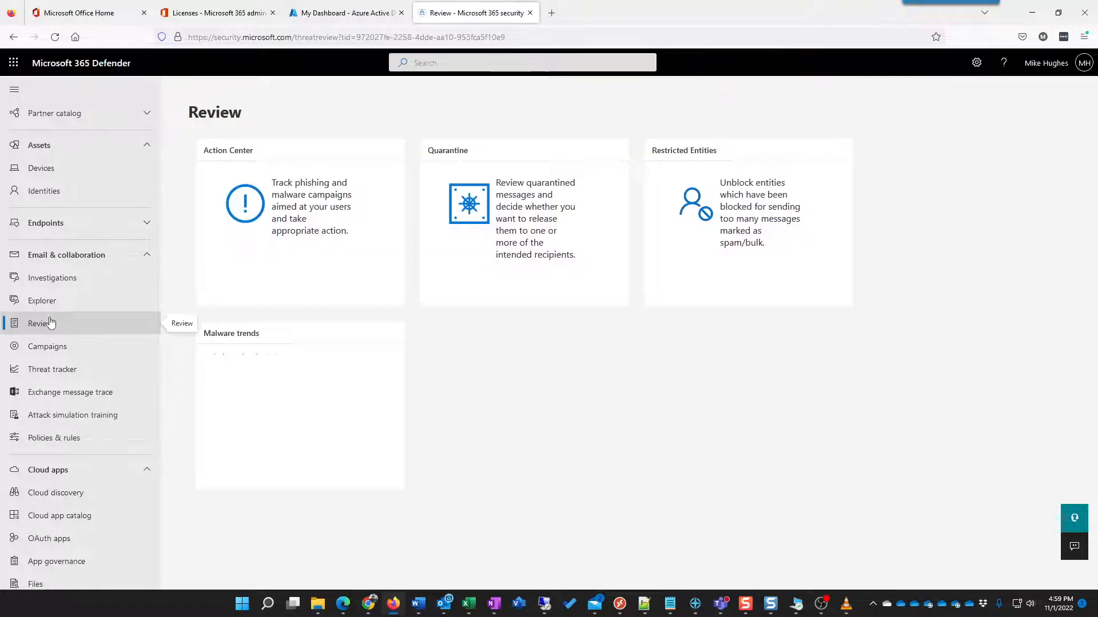
{"action": "left_click", "coordinate": [500, 190]}
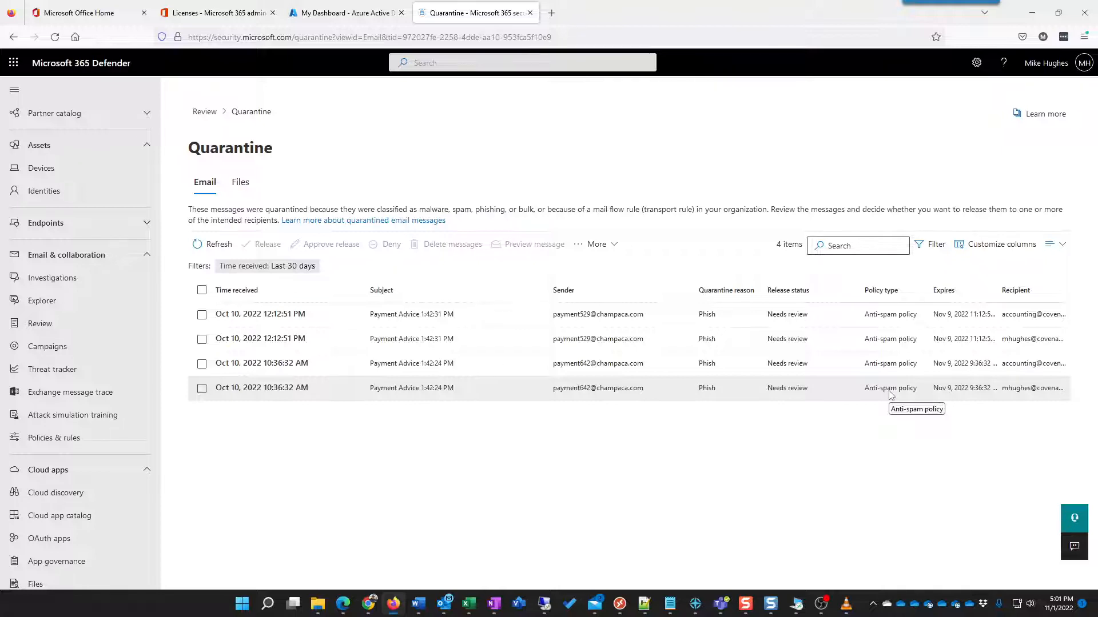
{"action": "left_click", "coordinate": [238, 184]}
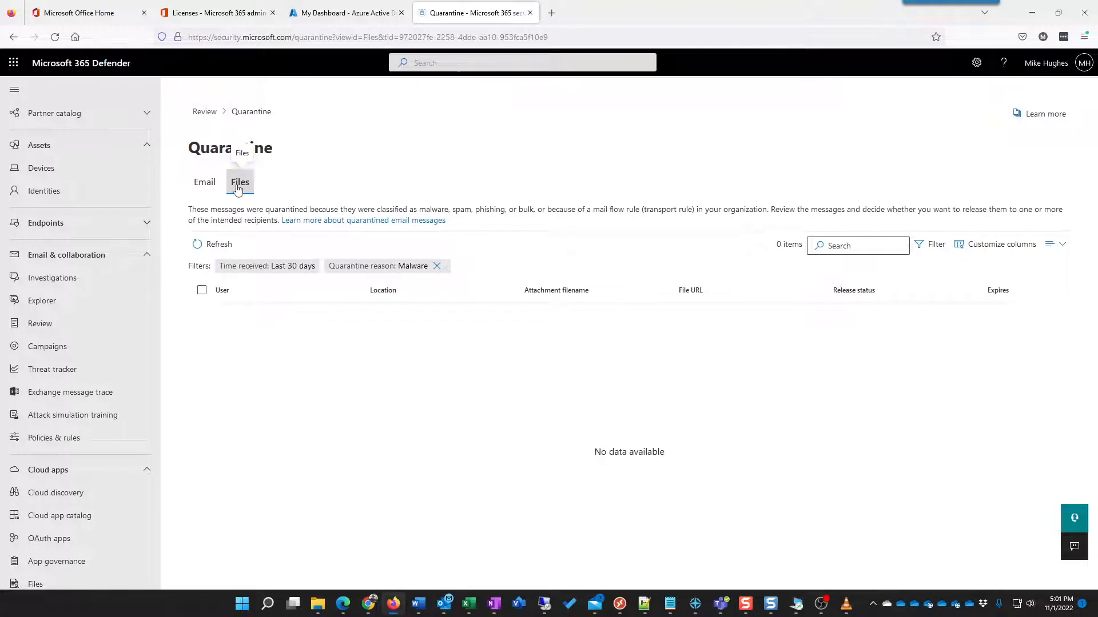
{"action": "left_click", "coordinate": [213, 188]}
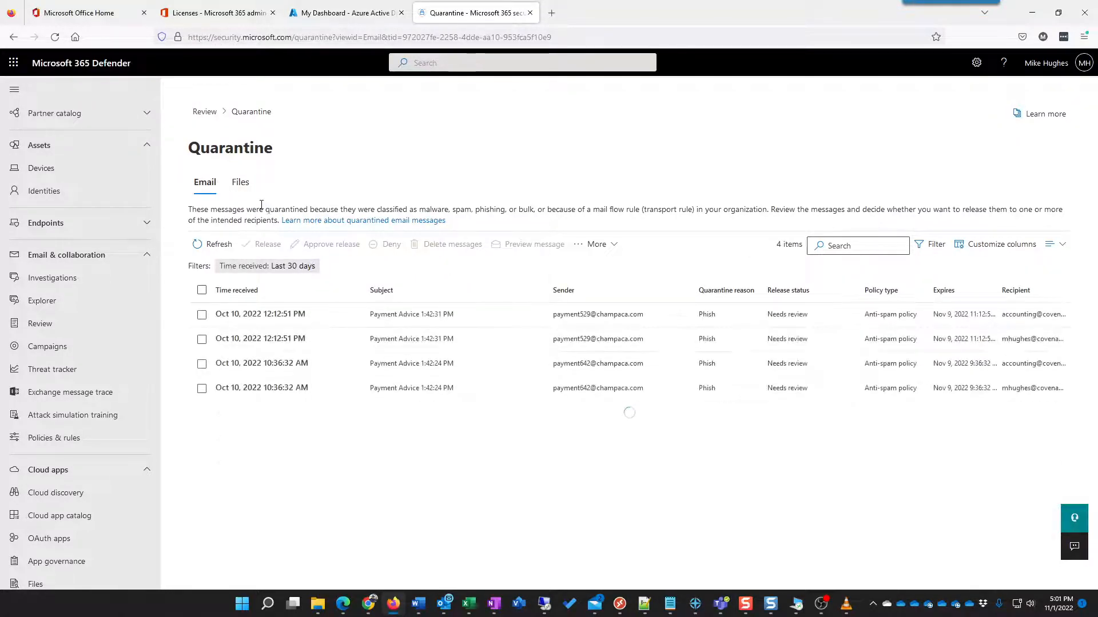
{"action": "left_click", "coordinate": [243, 192]}
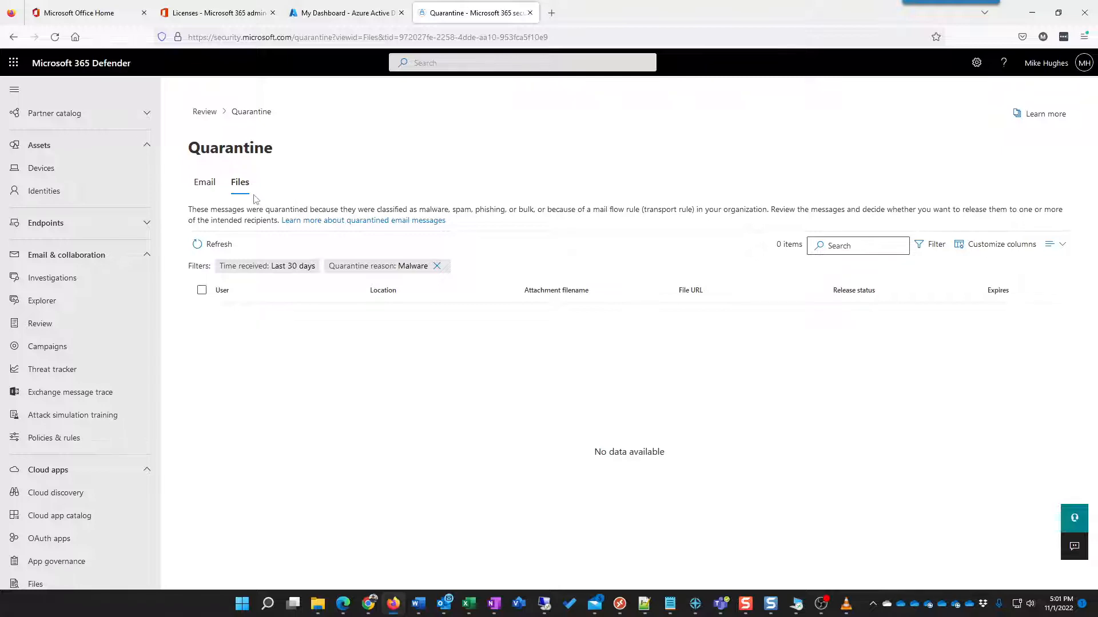
{"action": "left_click", "coordinate": [216, 191]}
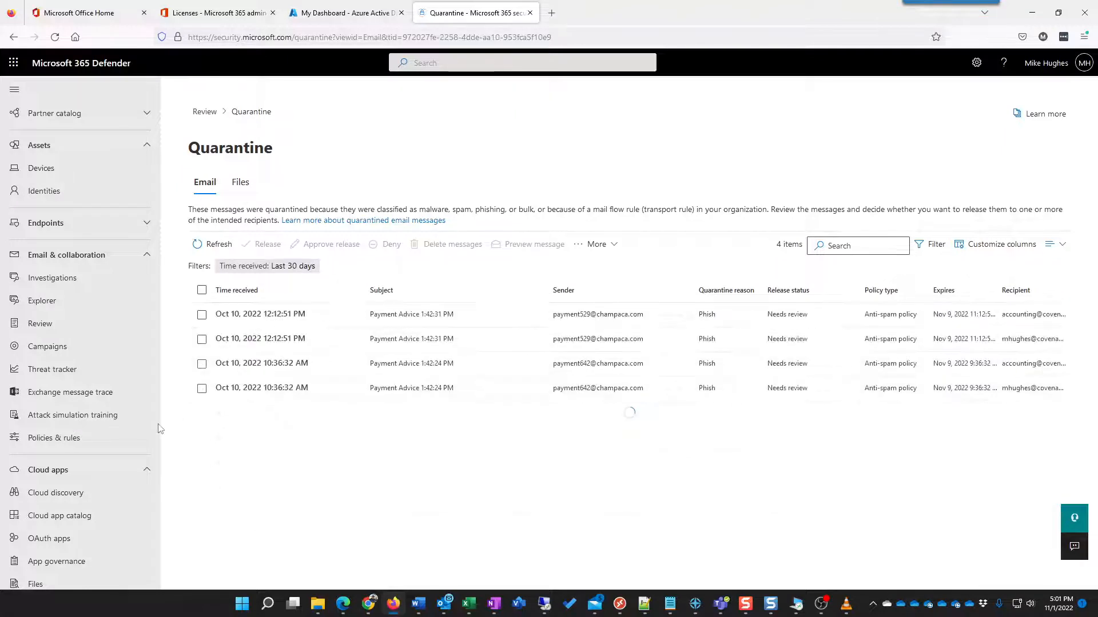
Step: Look over Explorer's all email and malware views, plus the Campaigns, Attack simulation training and Investigations pages
{"action": "left_click", "coordinate": [54, 310]}
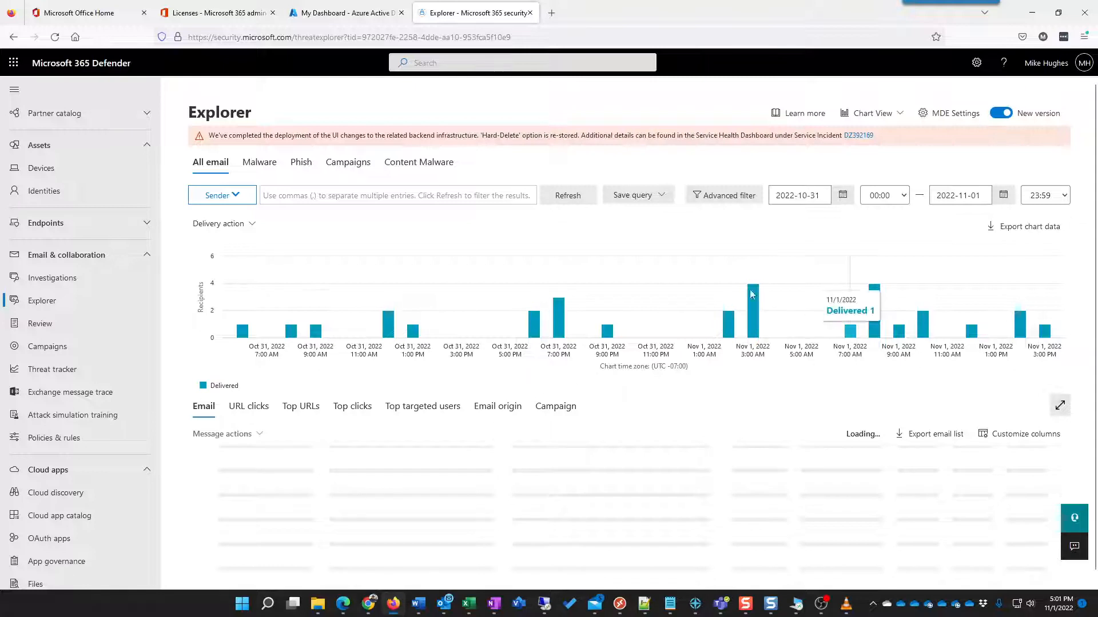
{"action": "left_click", "coordinate": [259, 163]}
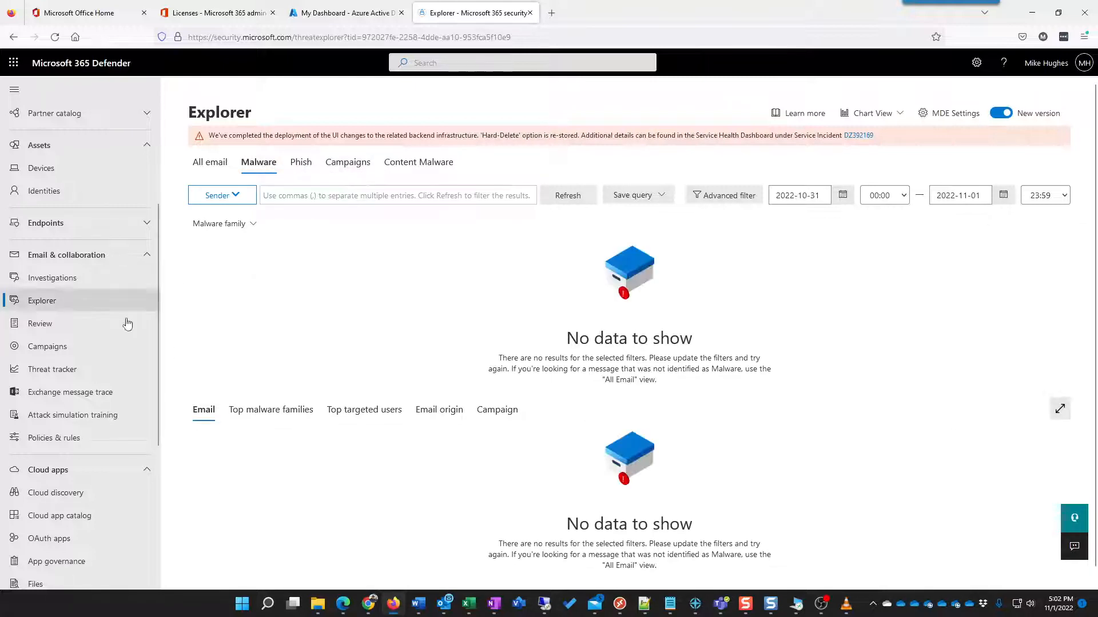
{"action": "left_click", "coordinate": [60, 351]}
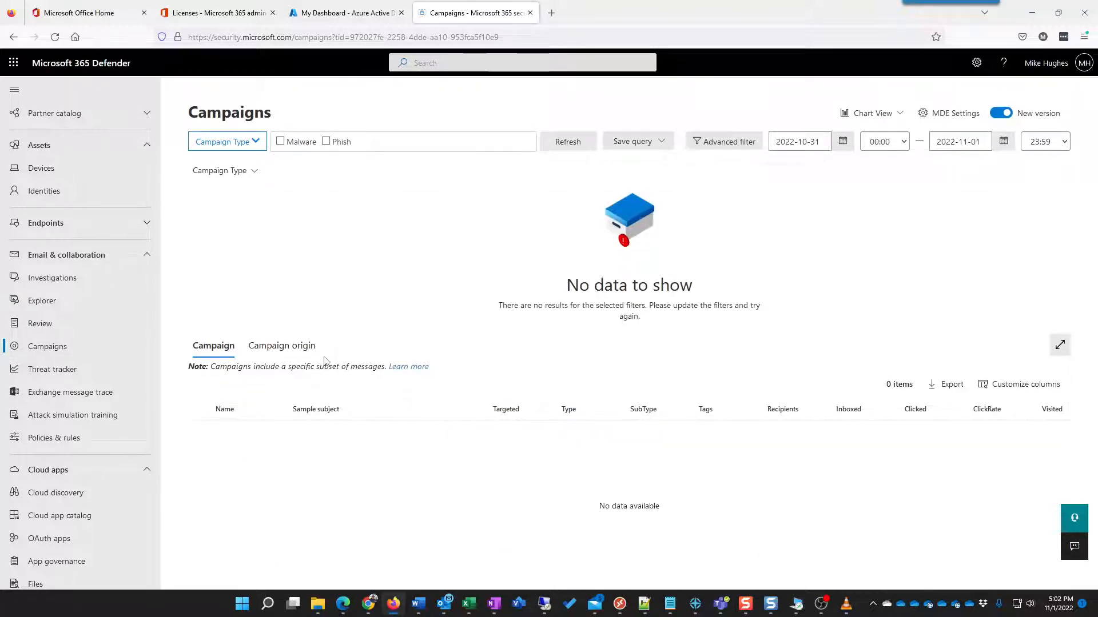
{"action": "left_click", "coordinate": [113, 411]}
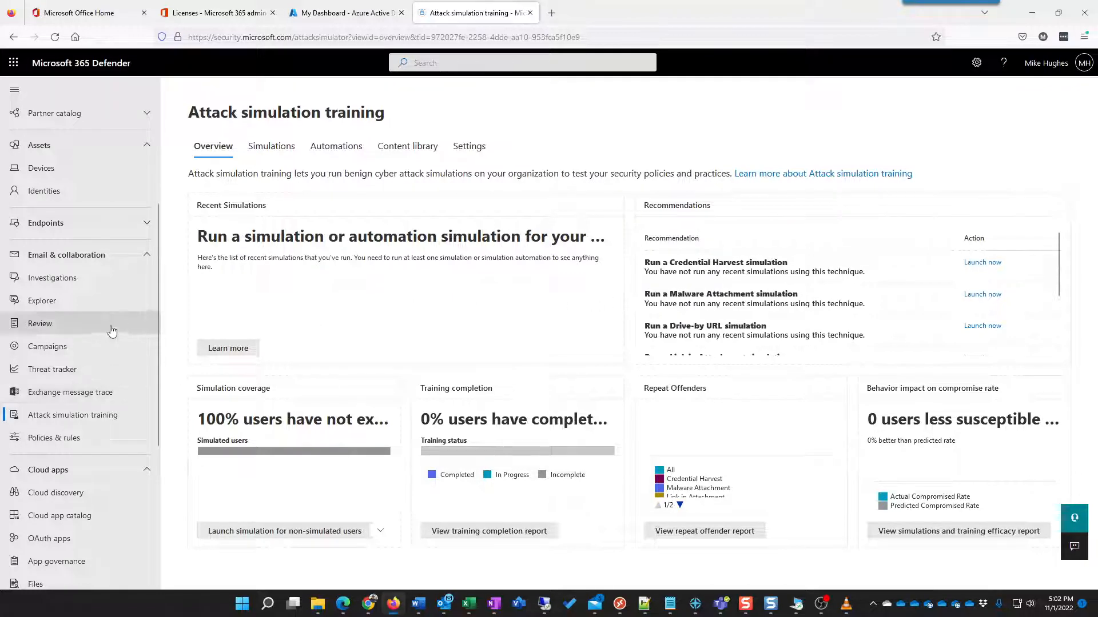
{"action": "left_click", "coordinate": [85, 282]}
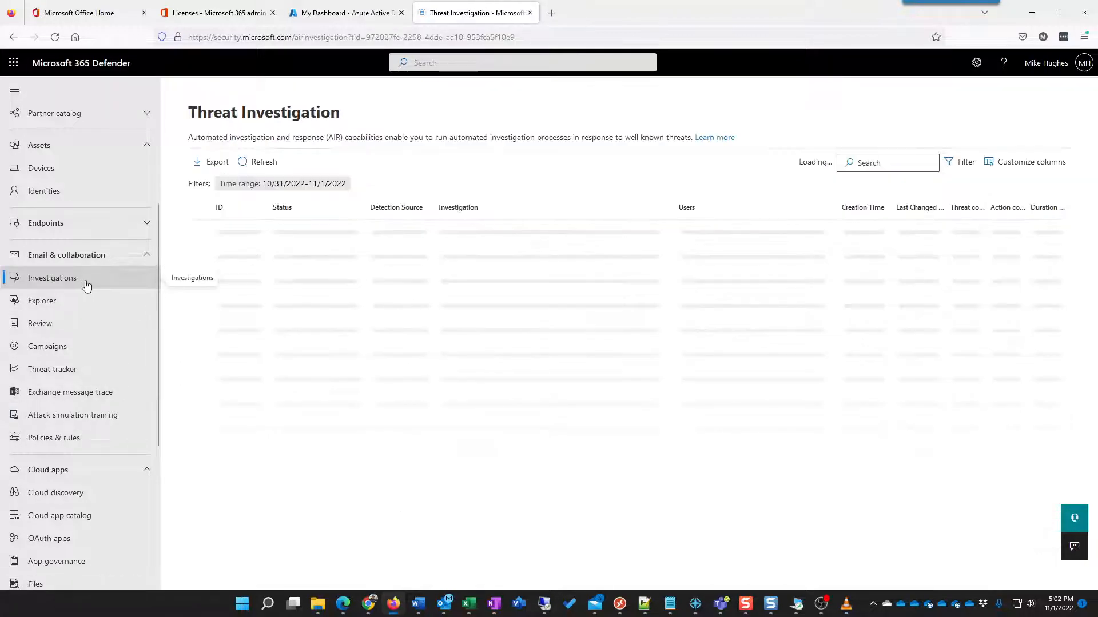